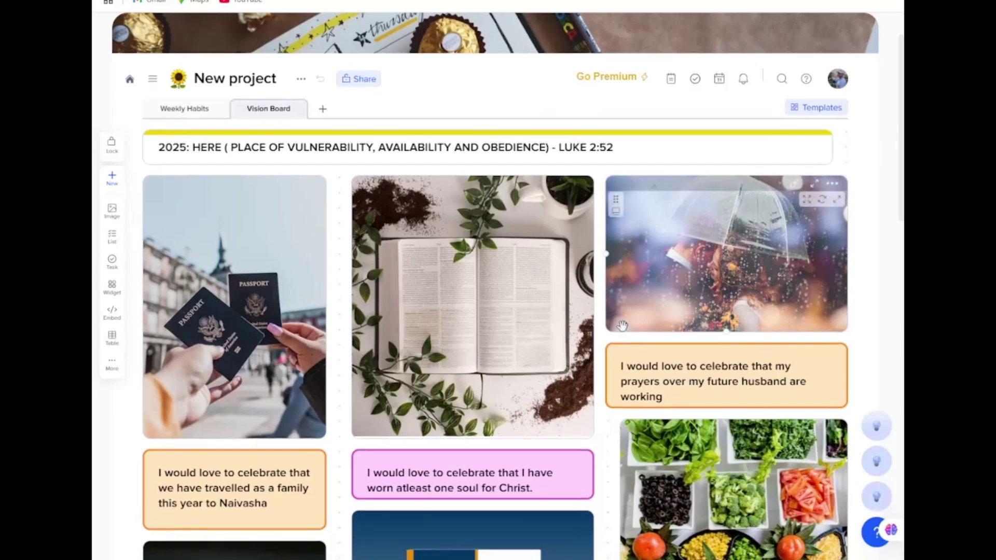
Step: Add a blank creative page to the project and name it "Vision Board Illustration"
scroll(622, 326, "down", 15)
scroll(622, 329, "up", 20)
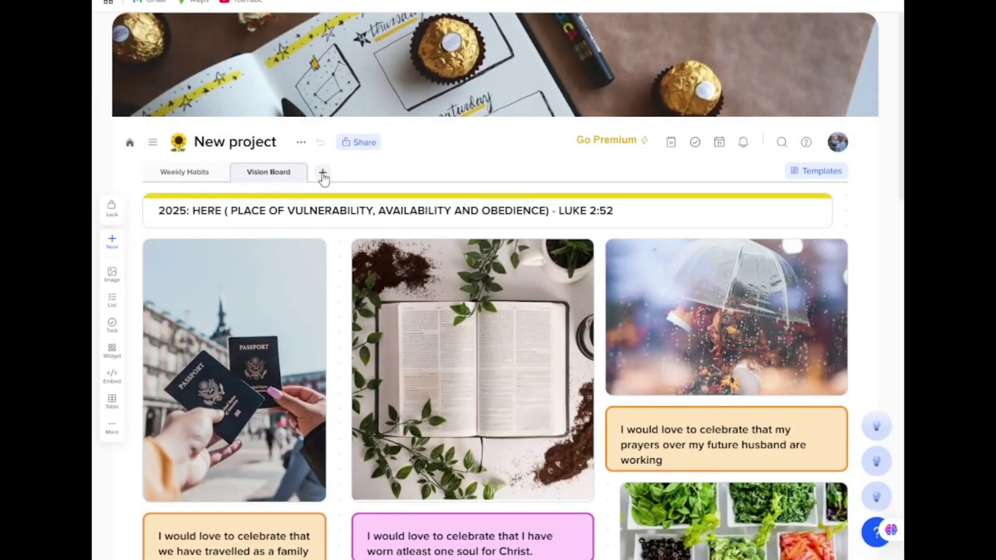
left_click(322, 173)
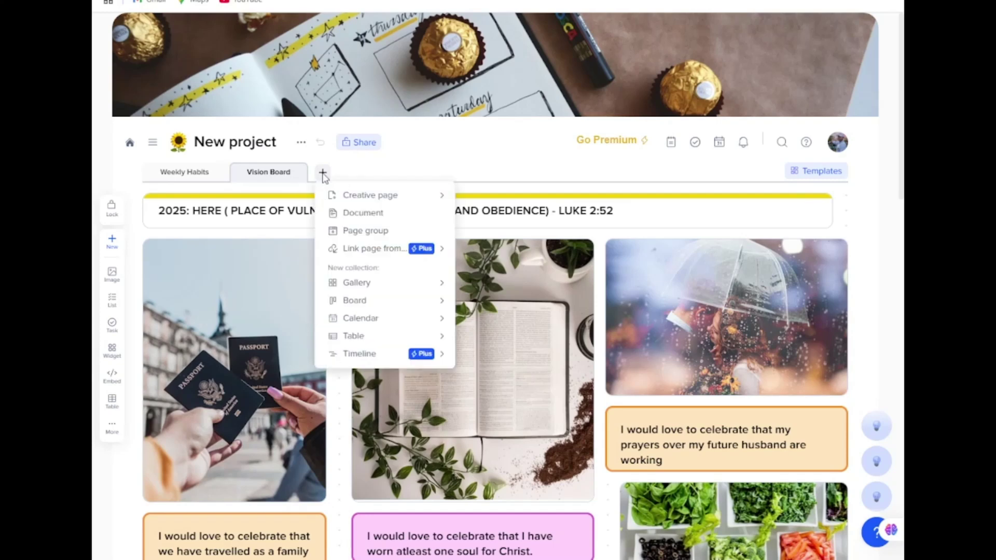
mouse_move(356, 200)
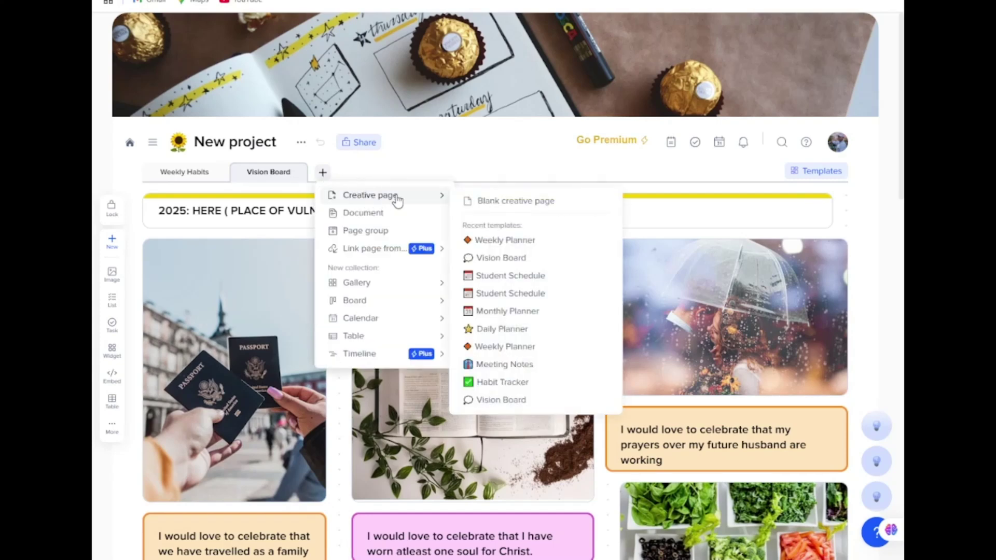
left_click(500, 204)
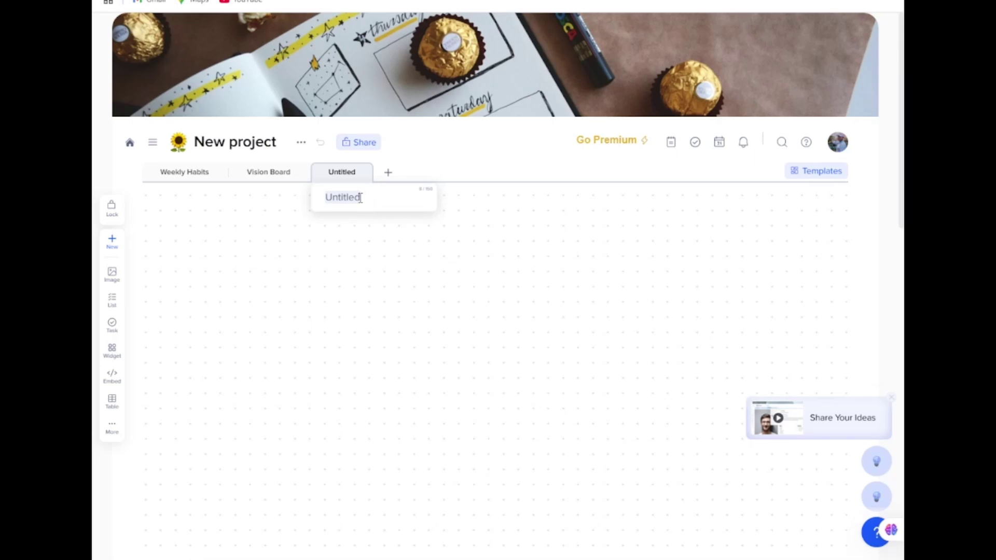
type("V")
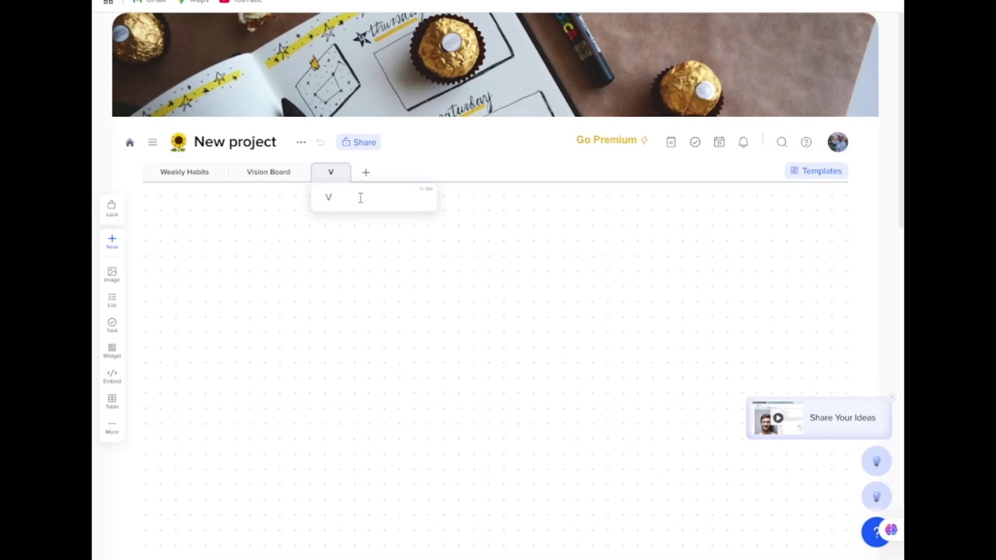
type("ision B")
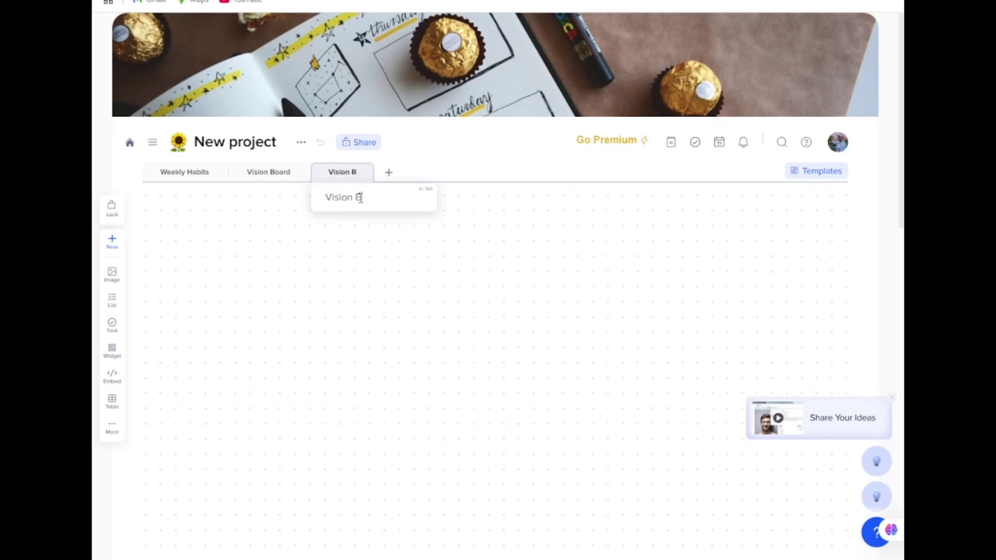
type("oard Illustration")
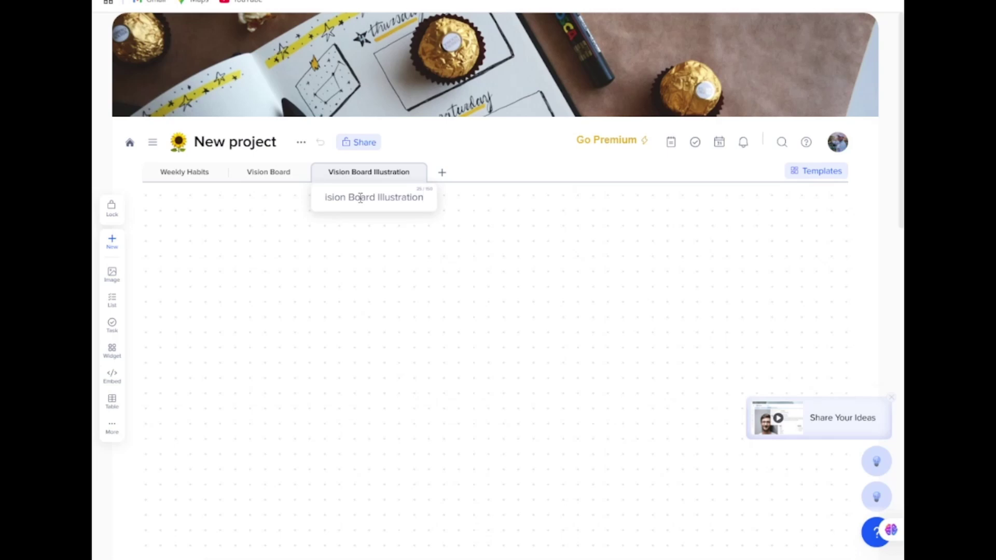
left_click(449, 232)
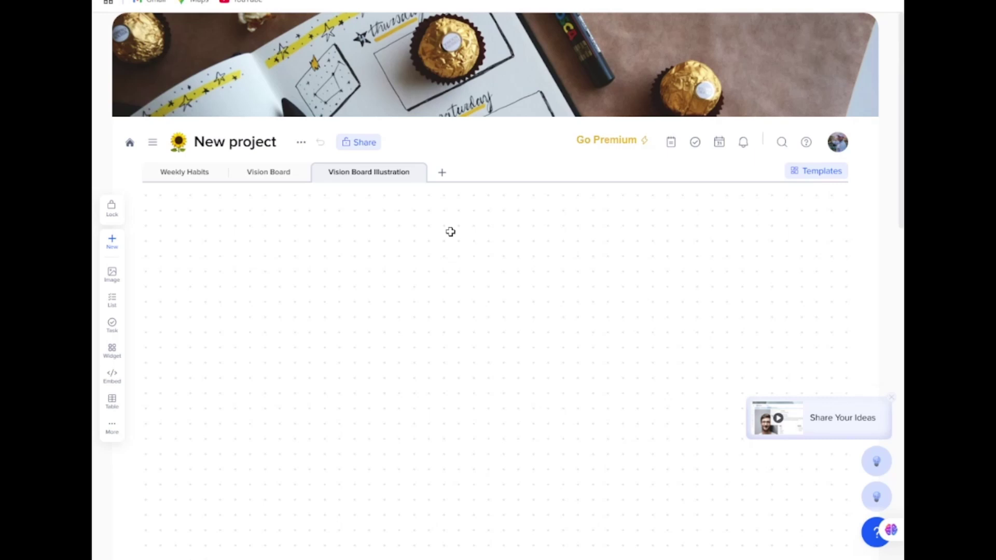
Step: Change the project cover to the Unsplash photo of an open desert pavilion with a pink sofa
mouse_move(447, 61)
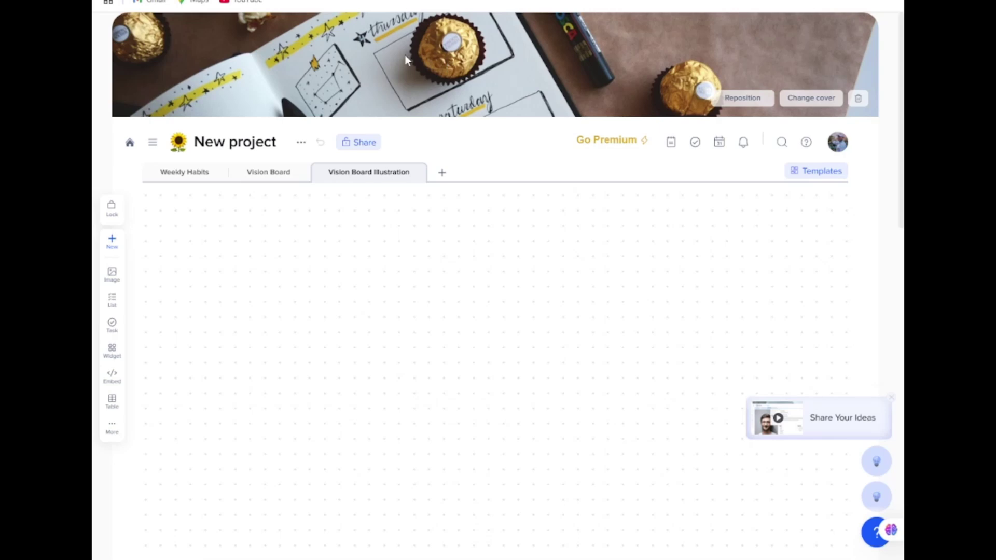
left_click(812, 98)
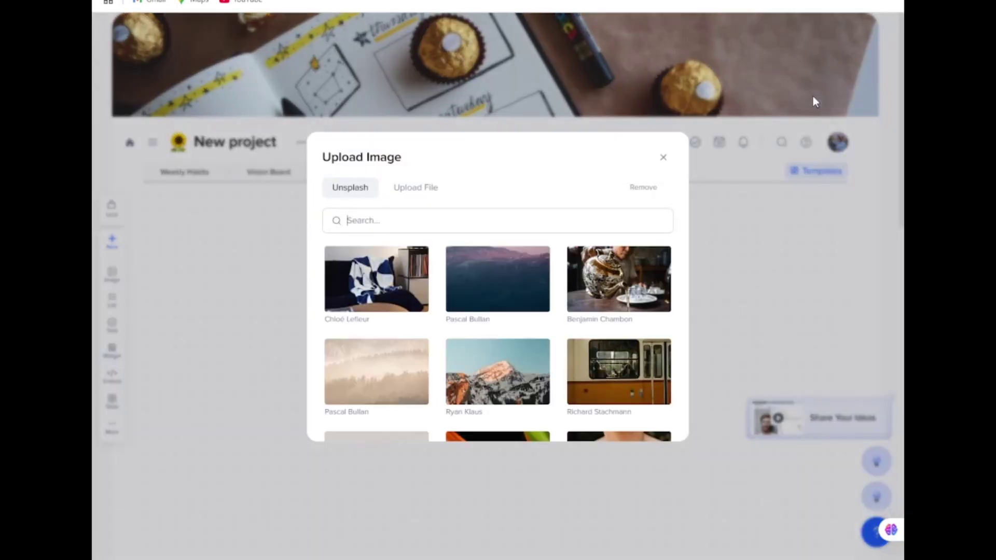
left_click(374, 224)
scroll(431, 297, "down", 10)
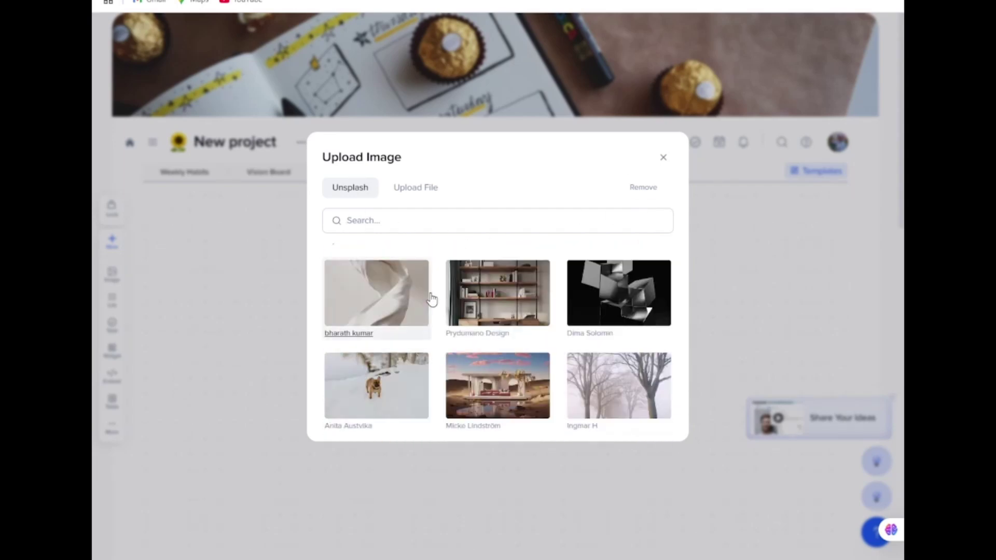
scroll(430, 298, "down", 2)
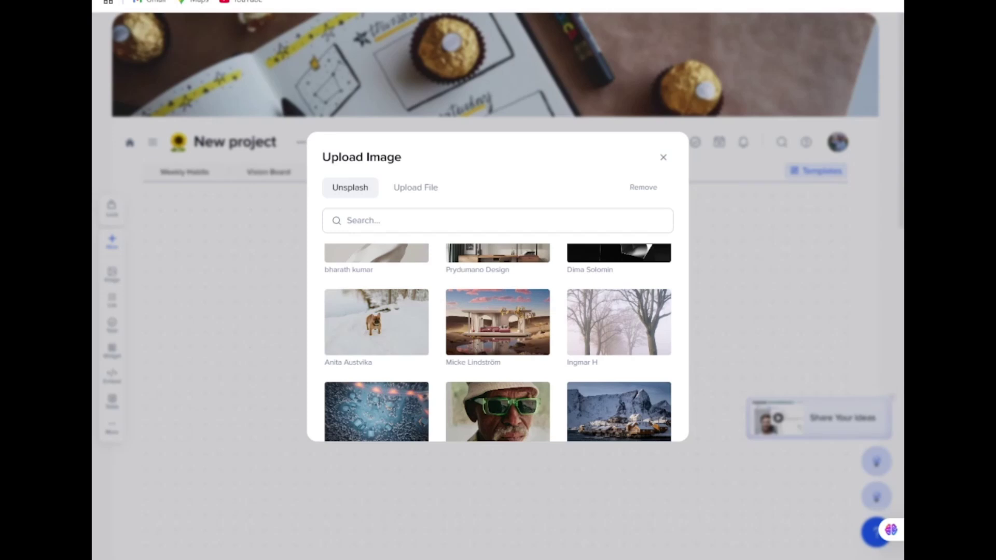
scroll(512, 347, "down", 1)
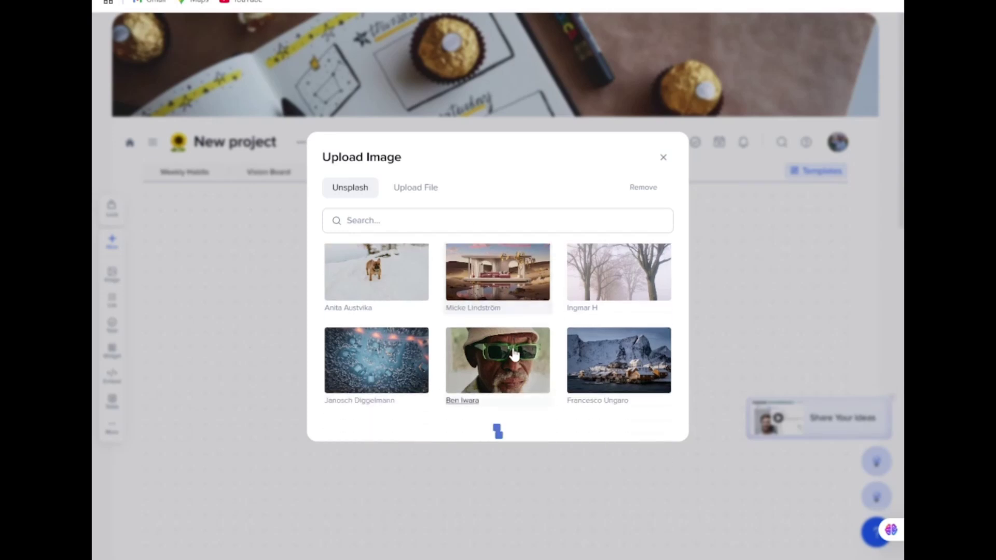
left_click(506, 277)
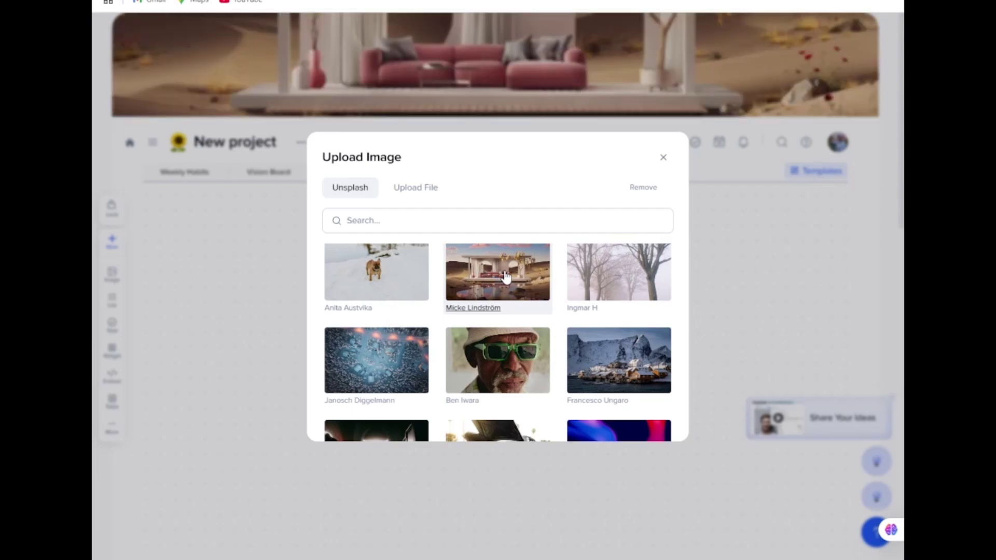
left_click(662, 157)
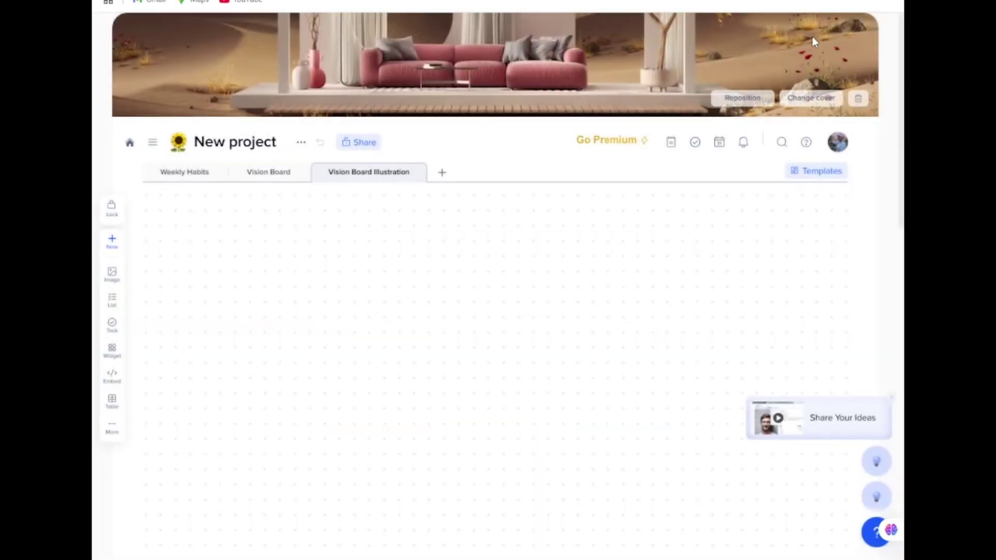
Step: Reposition the cover image slightly downward to show more of its upper part, and save the position
left_click(743, 97)
left_click_drag(652, 85, 651, 109)
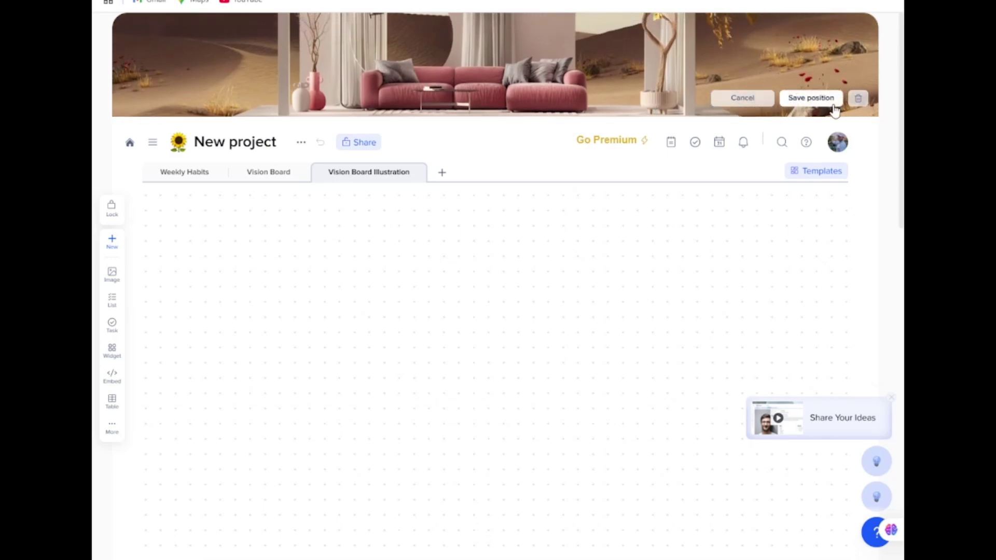
left_click(810, 97)
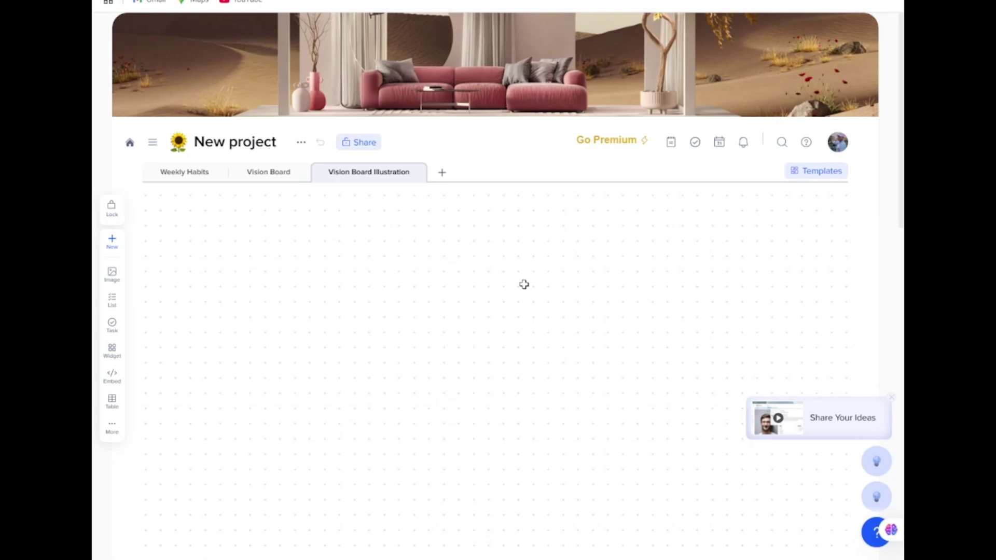
Step: Draw a shallow tile across nearly the full page width at the start of the page and title it "2025 THEME: ABUNDANCE"
mouse_move(147, 199)
left_mouse_down()
mouse_move(213, 199)
mouse_move(283, 218)
mouse_move(840, 225)
left_mouse_up()
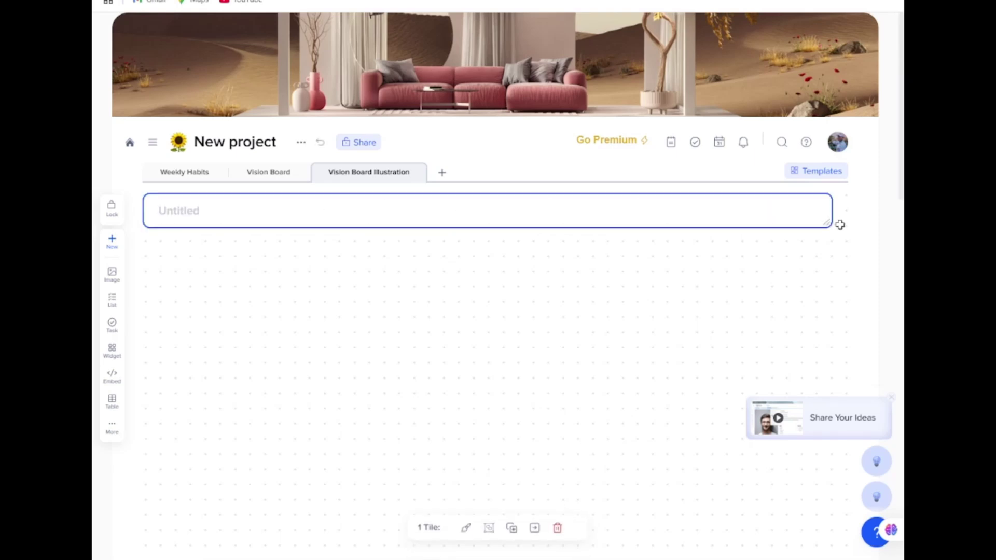
left_click(219, 214)
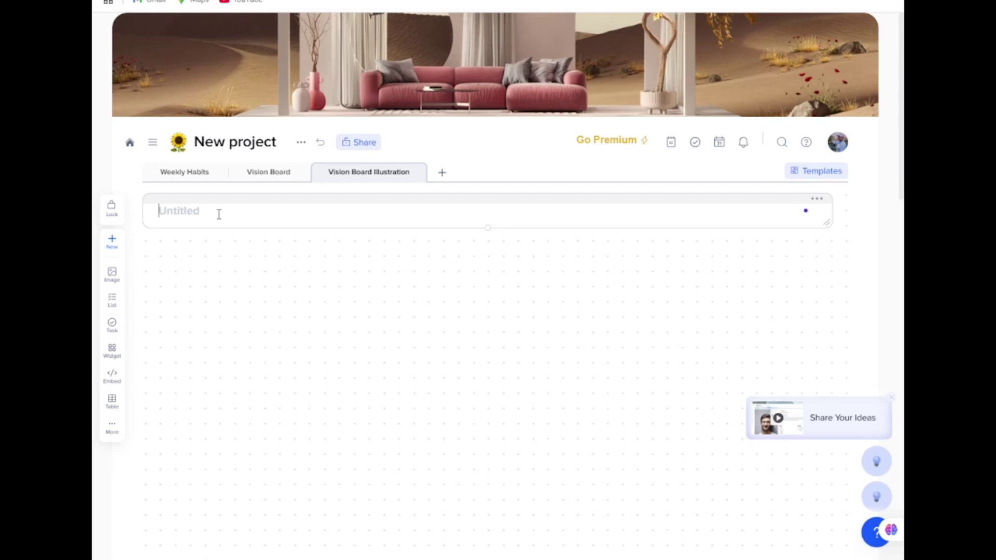
type("202")
type("5 THEME")
type(": TH")
key("BackSpace")
key("BackSpace")
key("BackSpace")
key("BackSpace")
type("ABUN")
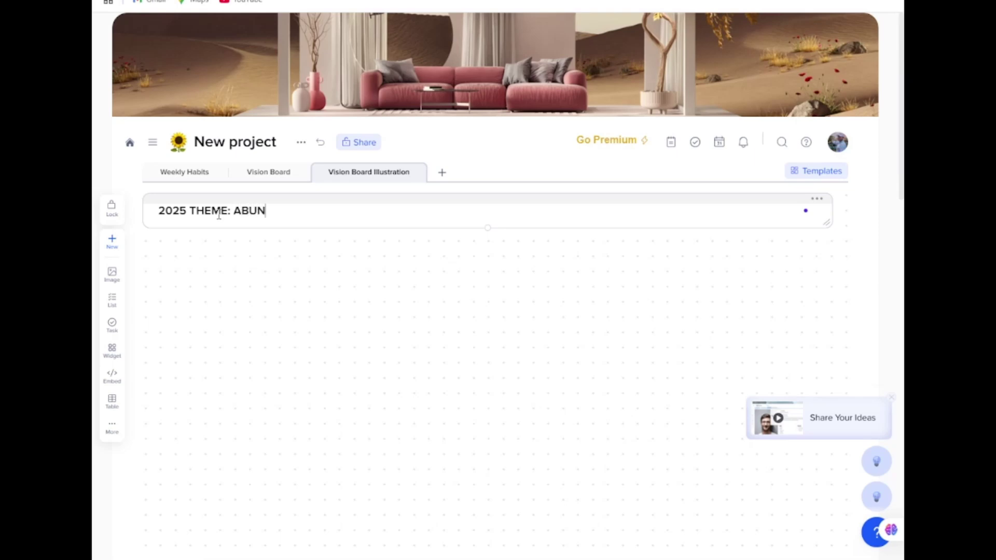
type("DANCE")
left_click(777, 270)
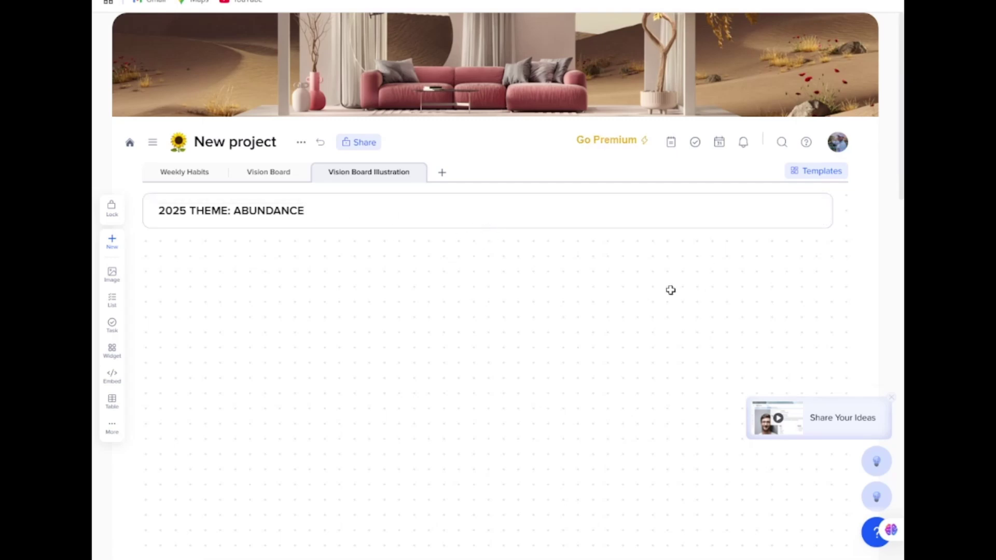
Step: Try orange, red and green text colours and a black highlight on the theme title, and reset both to none
triple_click(160, 210)
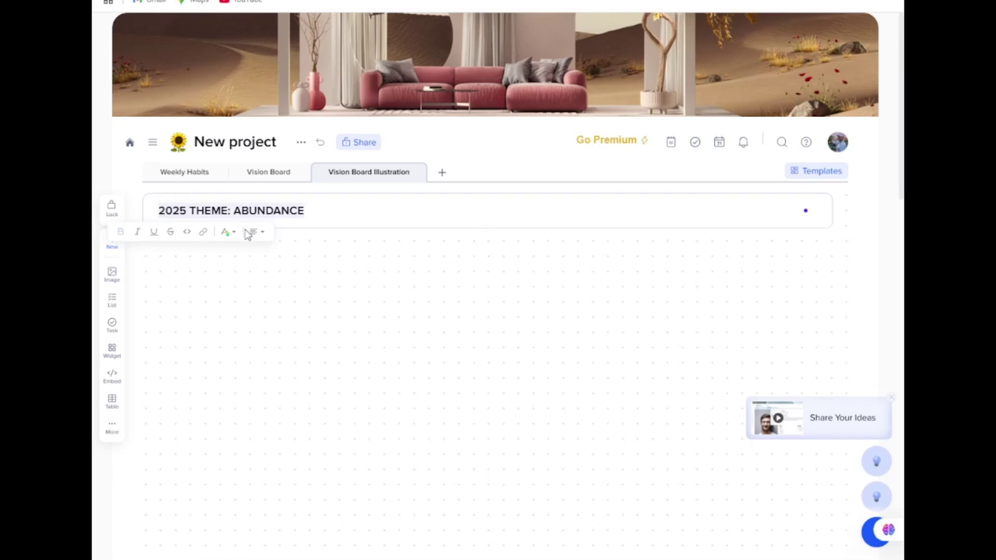
left_click(231, 237)
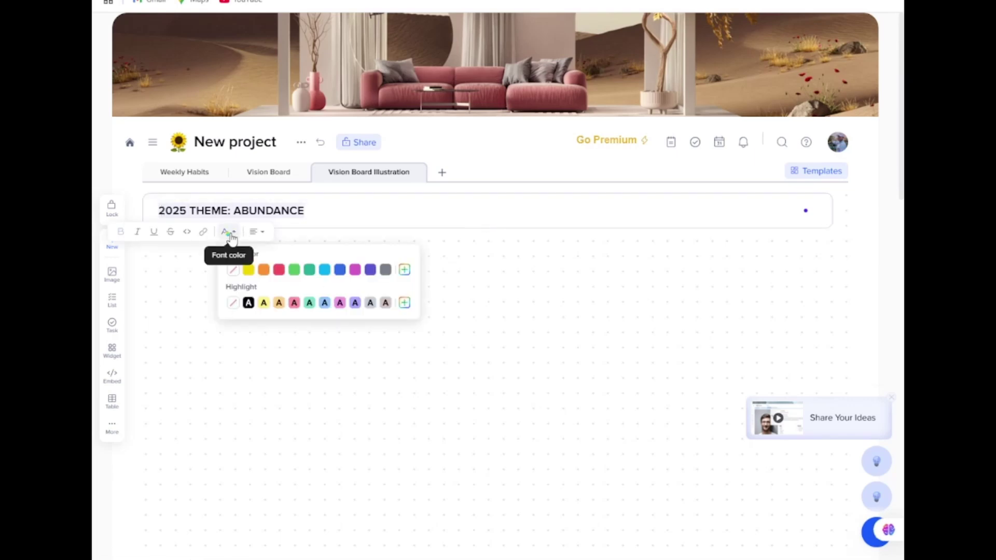
left_click(265, 274)
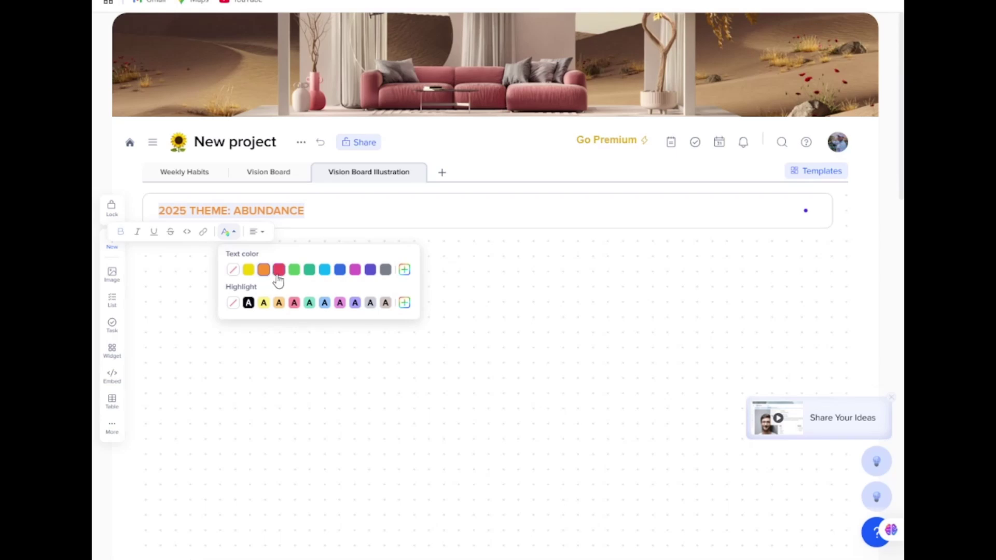
left_click(279, 272)
left_click(294, 272)
left_click(309, 272)
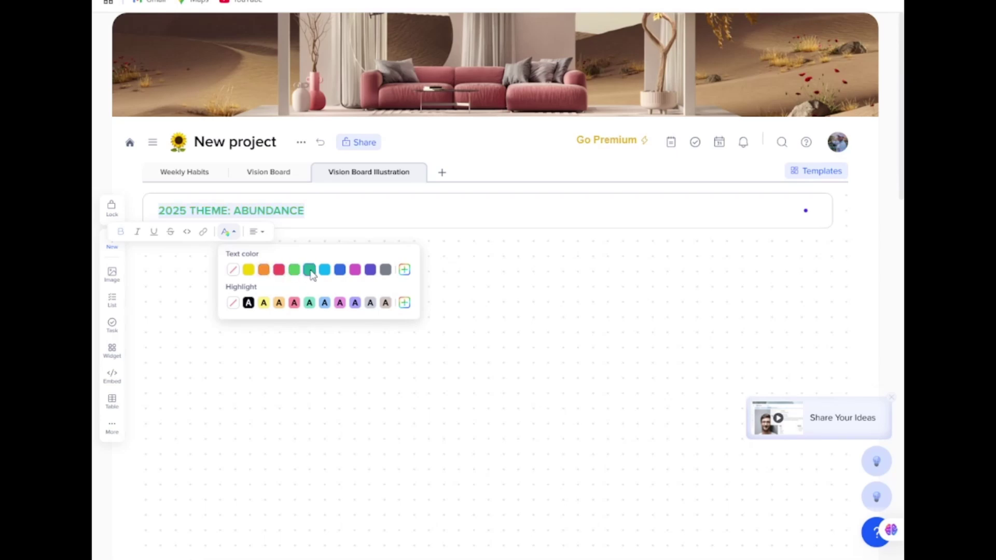
left_click(282, 306)
left_click(249, 302)
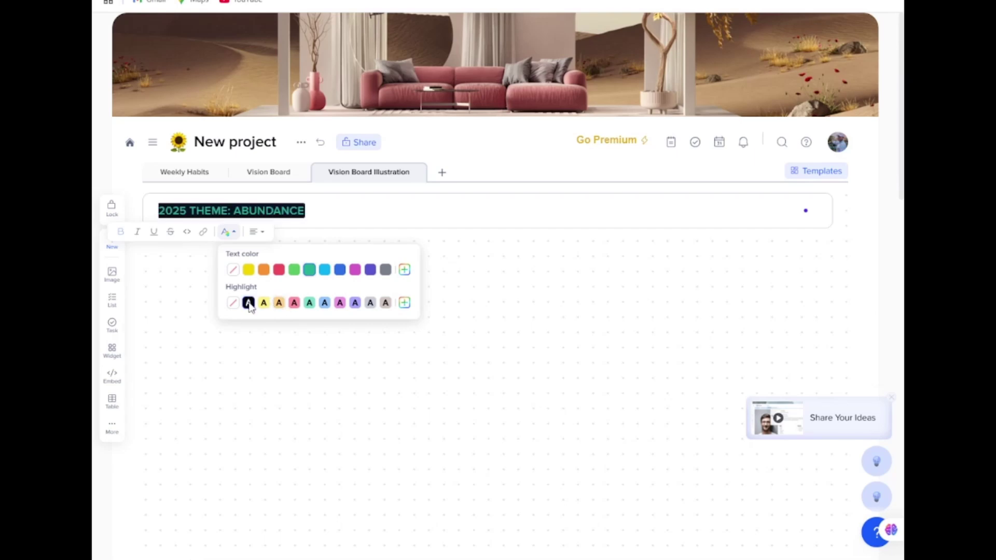
left_click(233, 270)
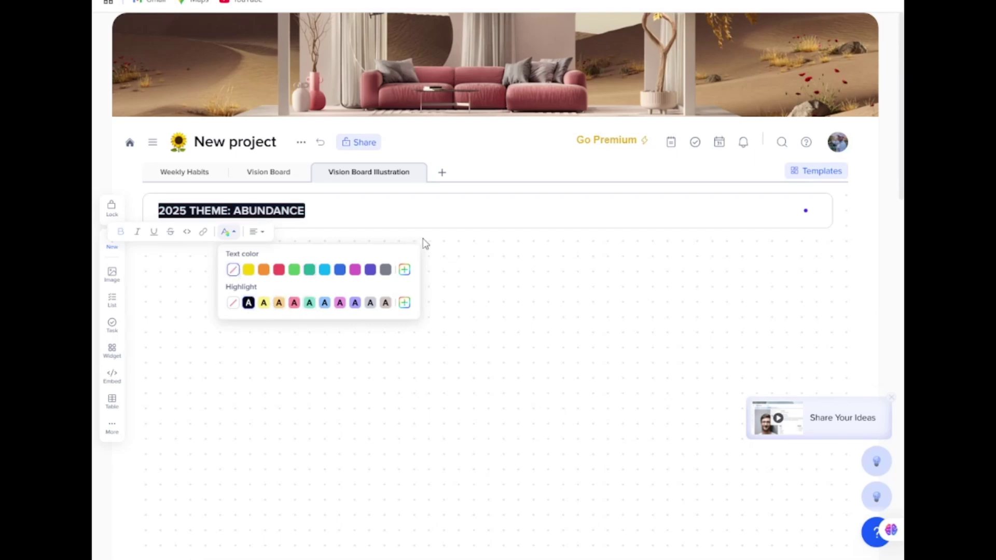
left_click(234, 303)
left_click(161, 263)
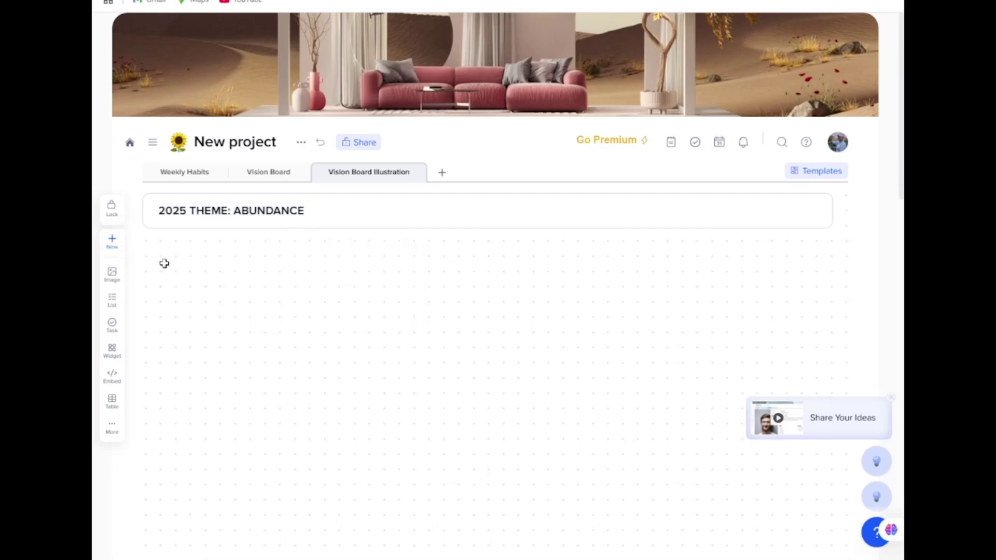
Step: Draw a tile below the theme title and fill it with the Unsplash "travel" photo of the sail-shaped Burj Al Arab hotel
left_click_drag(205, 247, 333, 380)
scroll(440, 375, "down", 2)
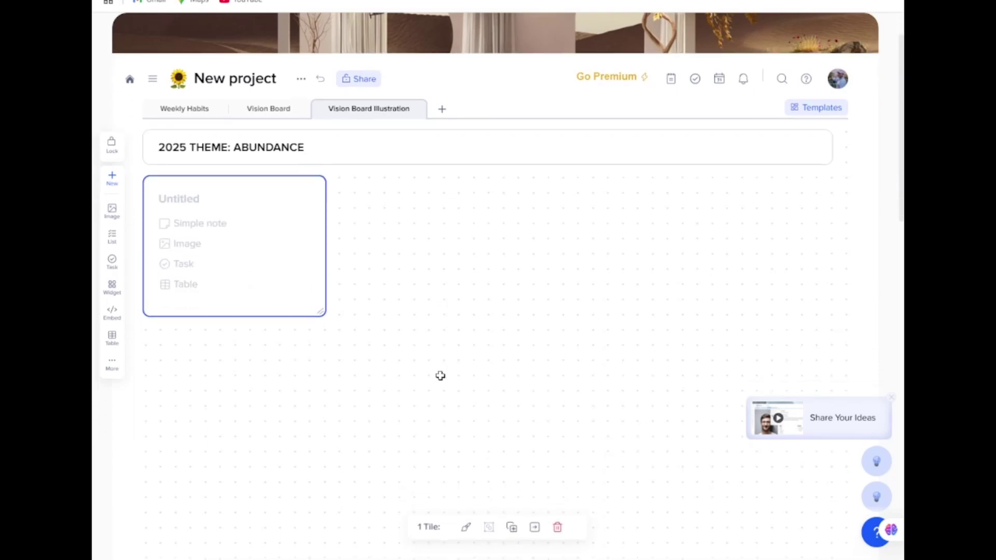
scroll(442, 376, "down", 2)
scroll(442, 375, "up", 3)
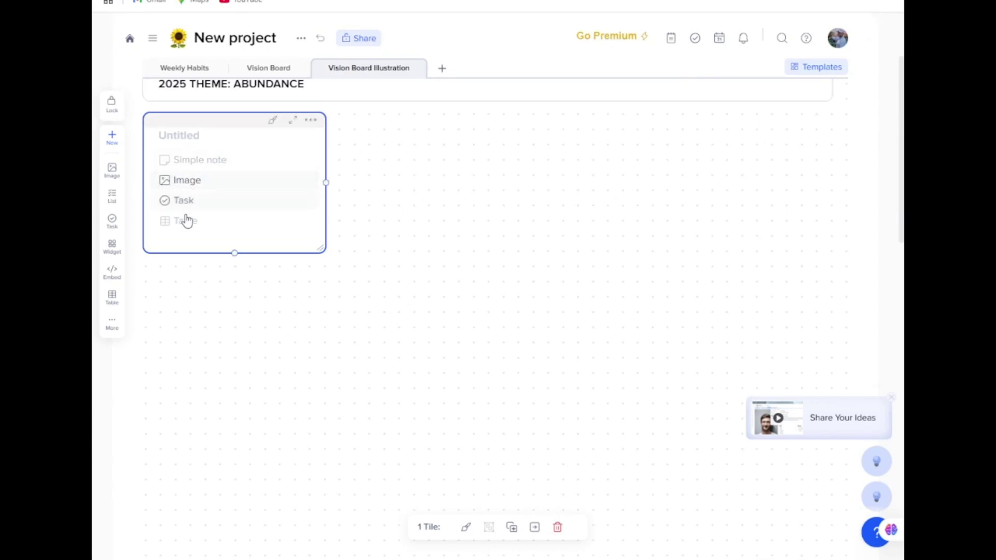
left_click(184, 182)
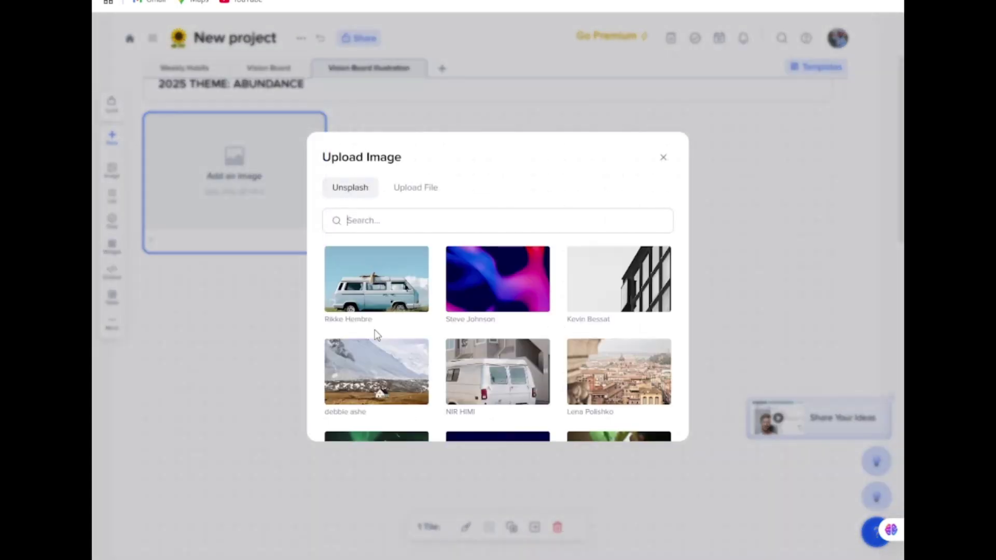
left_click(352, 222)
type("travel")
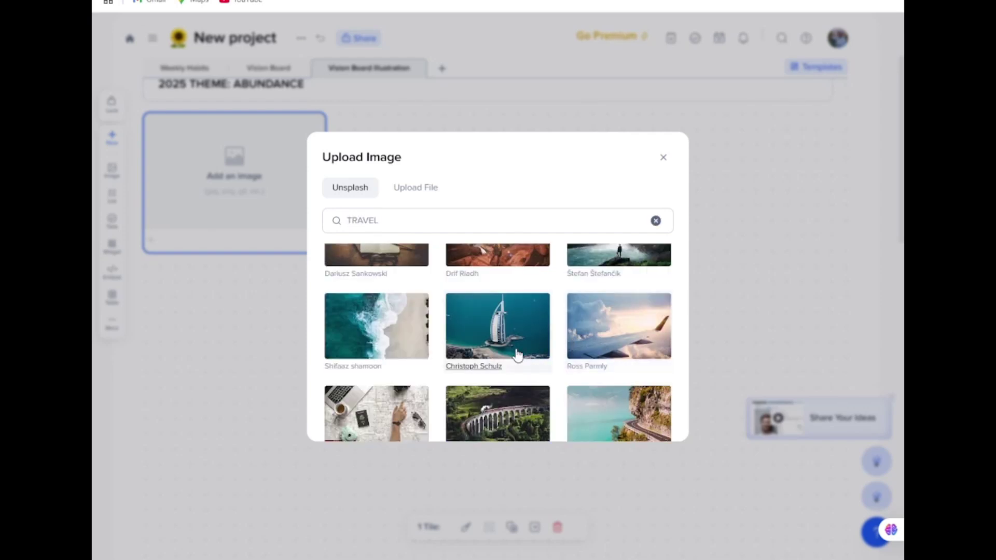
left_click(504, 327)
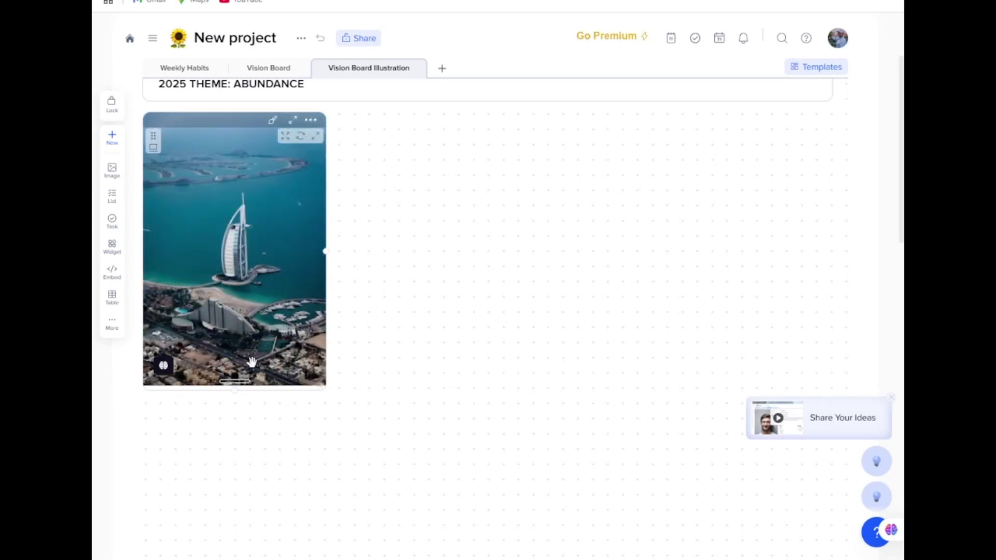
Step: Widen the travel photo tile slightly and shorten it to fit the picture without blank space underneath
left_click_drag(235, 381, 235, 350)
left_click_drag(326, 252, 340, 259)
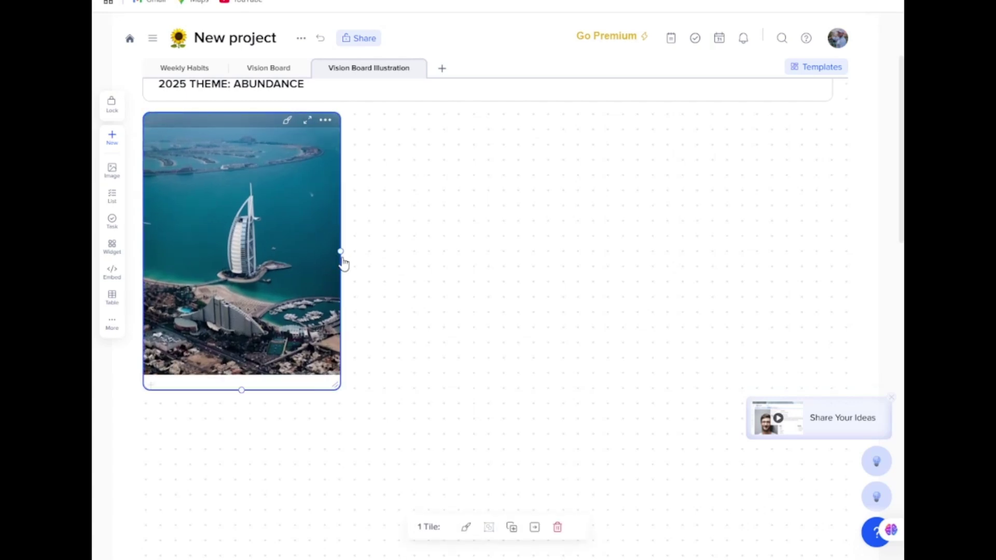
left_click_drag(241, 393, 242, 381)
left_click(377, 385)
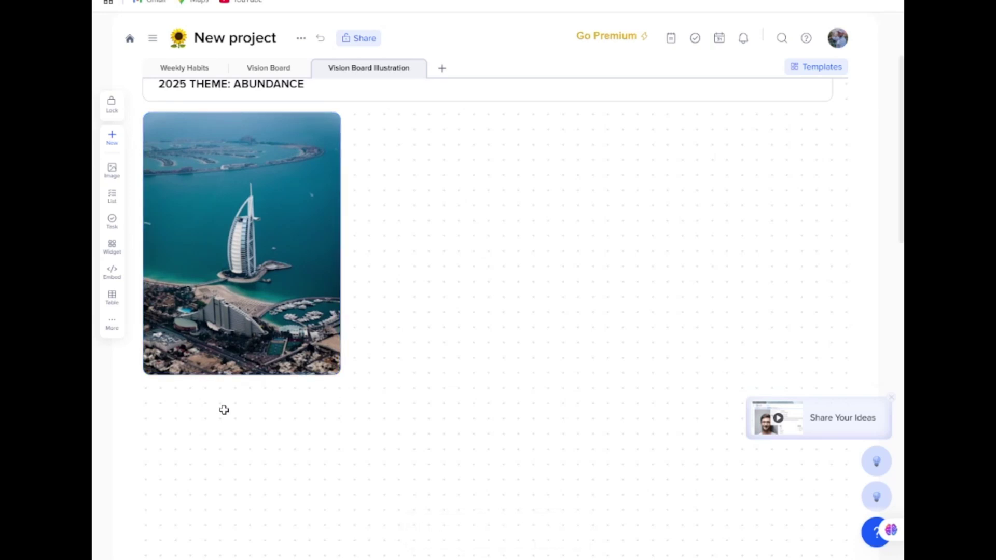
Step: Draw a blank tile directly below the travel photo, match it to the photo's width and lengthen it to 14x4
left_click_drag(157, 390, 340, 407)
left_click_drag(159, 398, 150, 400)
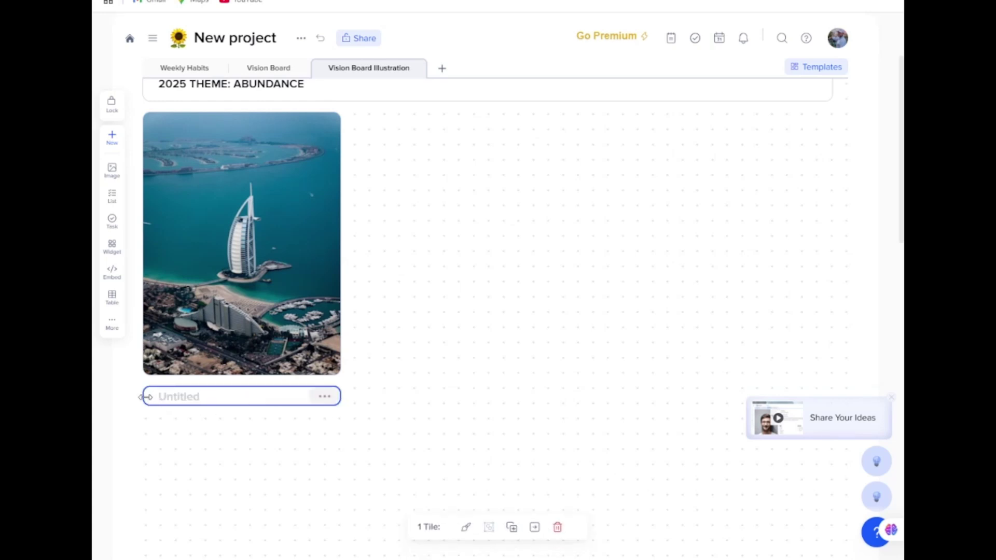
left_click_drag(245, 406, 245, 433)
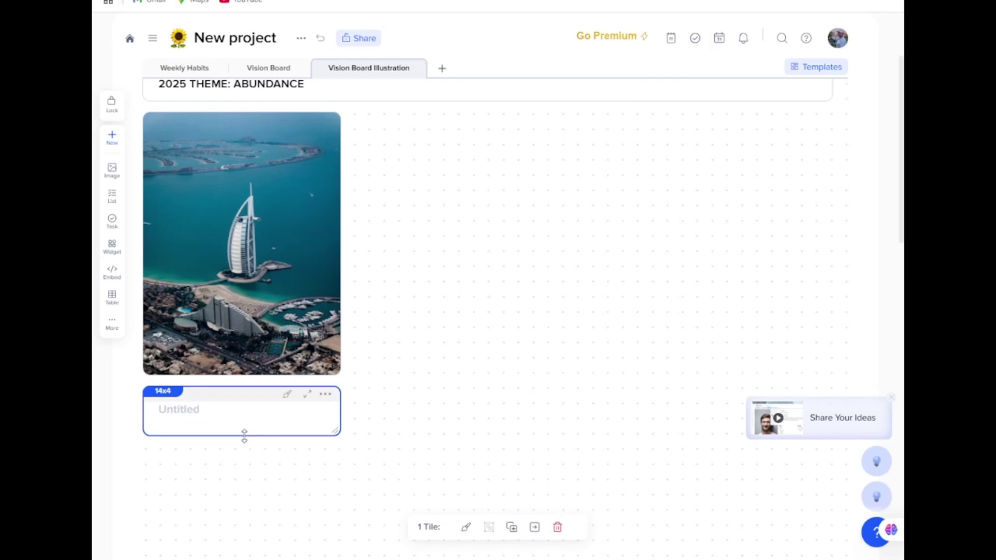
left_click(396, 425)
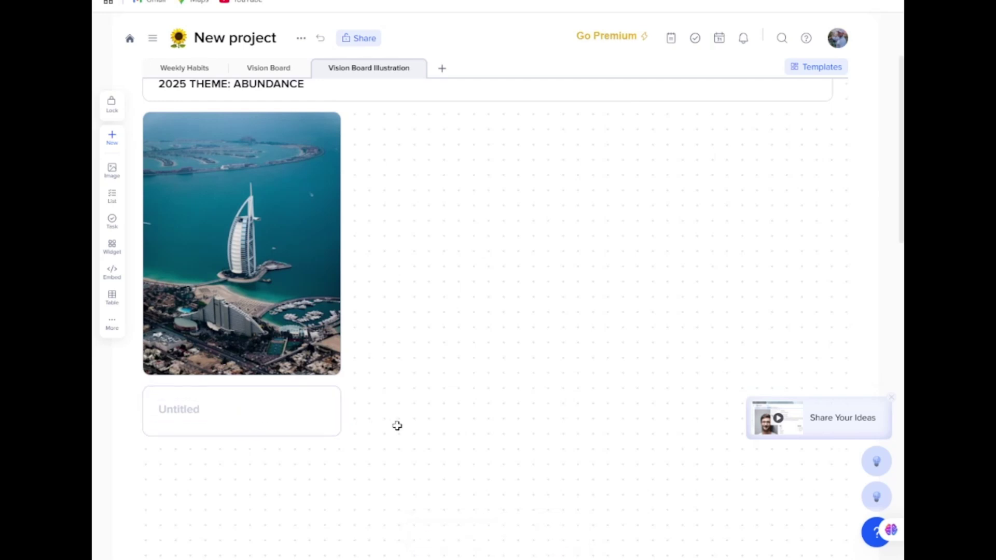
Step: Try several header styles plus purple and magenta on the blank tile, settling on the thin top stripe style in red
left_click(288, 396)
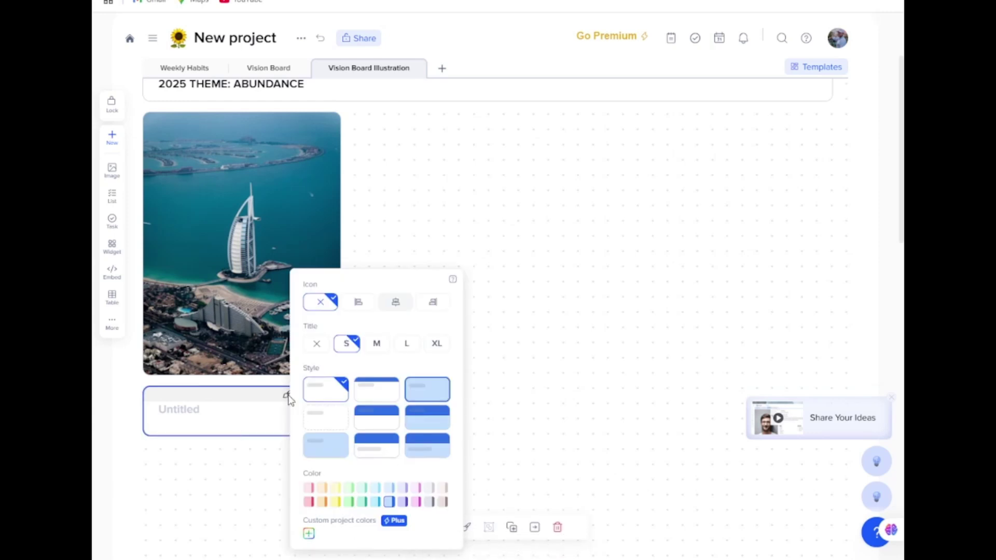
left_click(386, 392)
left_click(386, 419)
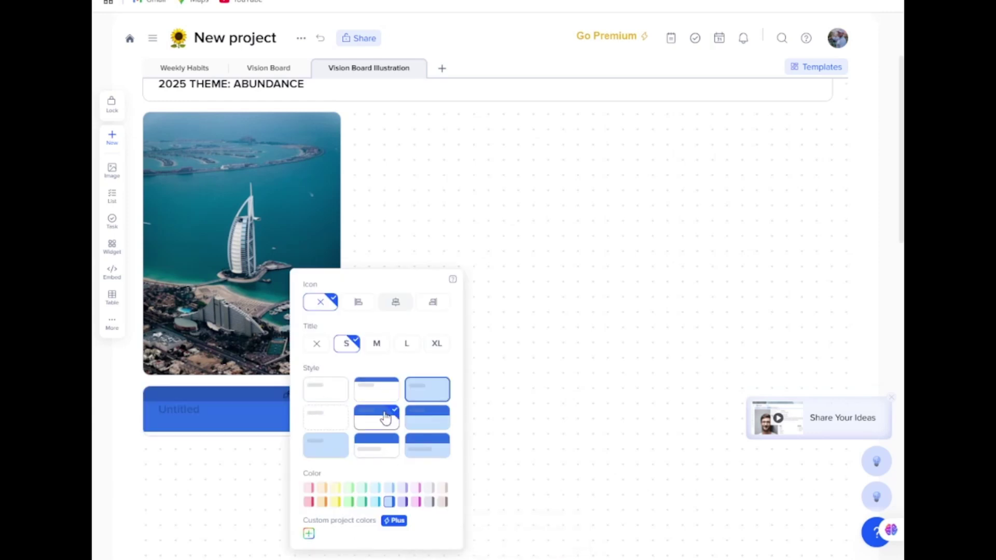
left_click(431, 420)
left_click(435, 439)
left_click(403, 502)
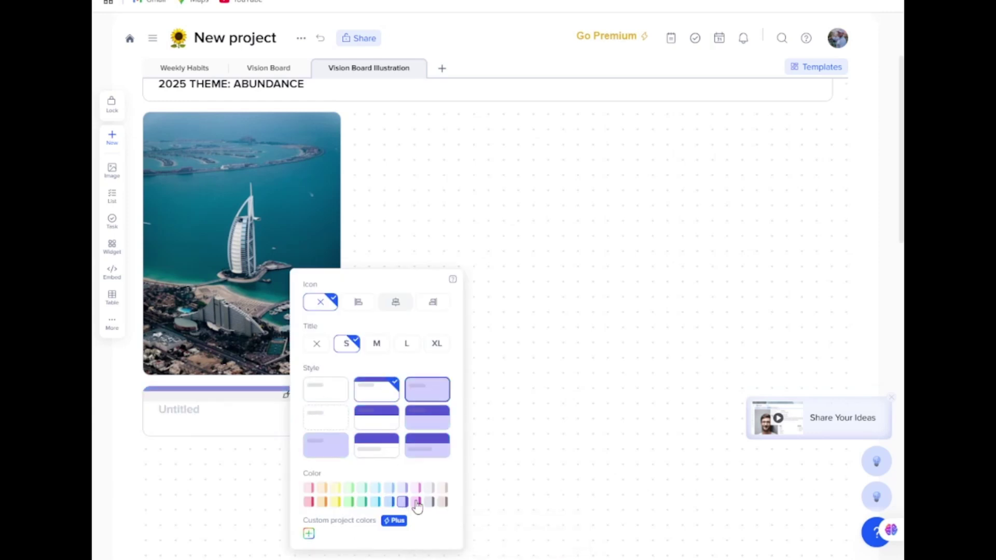
left_click(416, 501)
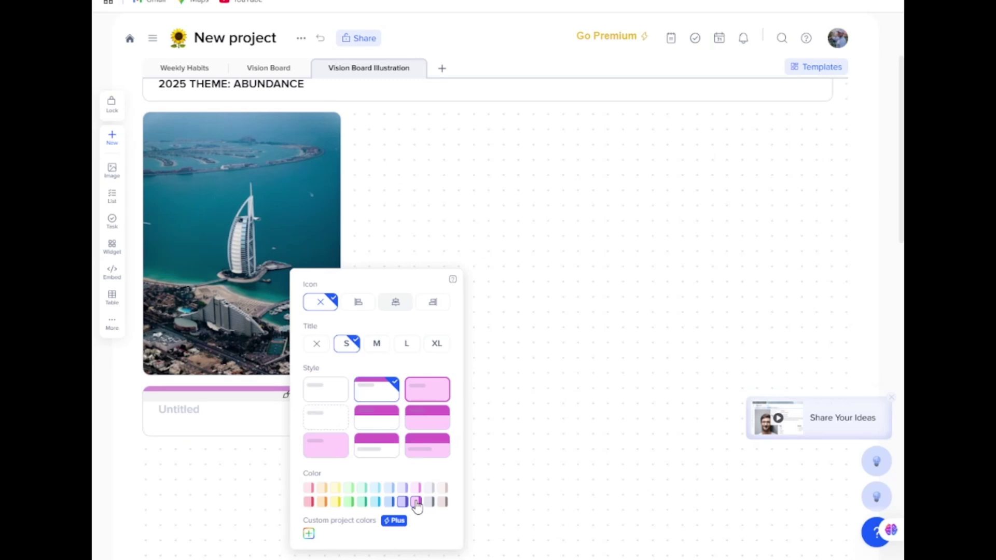
left_click(309, 501)
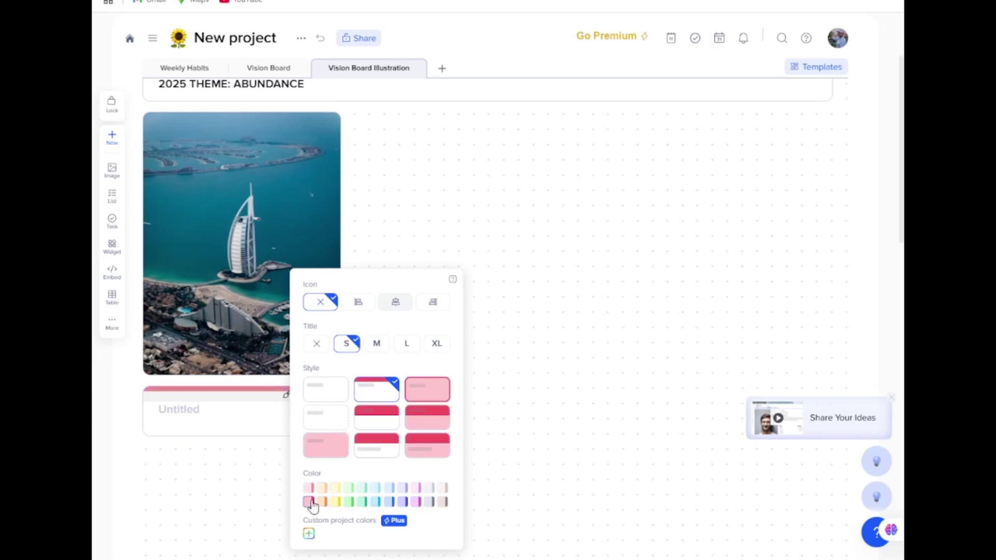
left_click(502, 416)
left_click(264, 413)
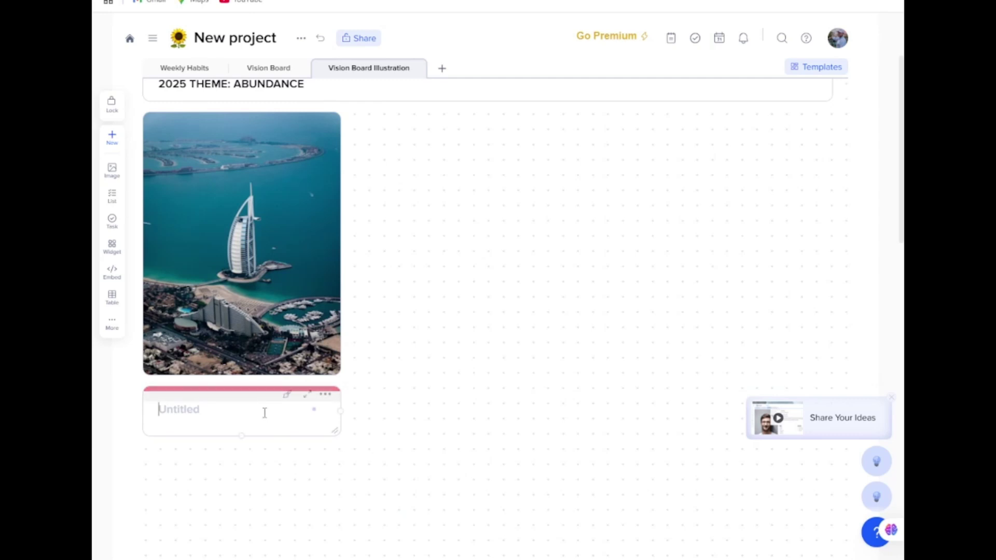
Step: Try title sizes M, L and XL on the red-striped tile and return the title to size S
left_click(287, 396)
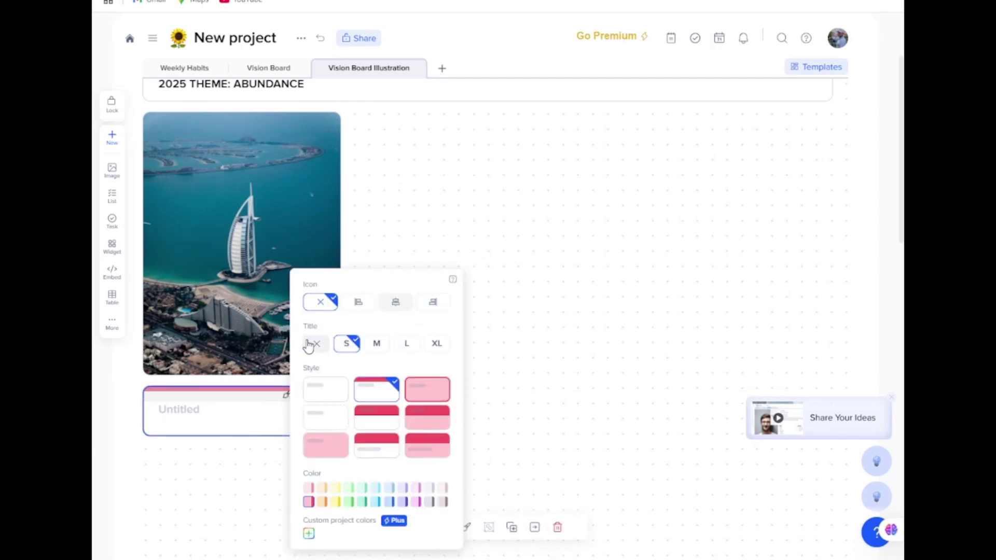
left_click(376, 347)
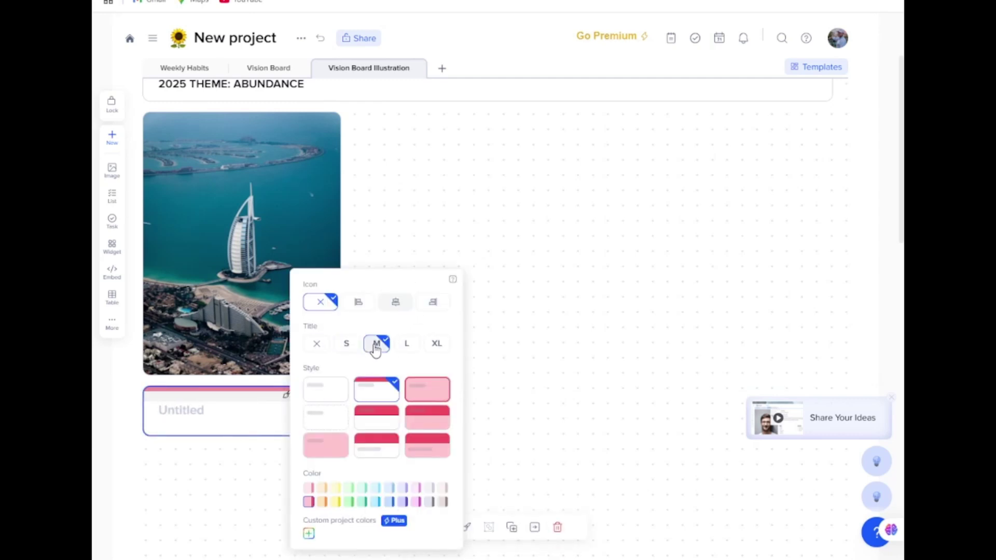
left_click(406, 346)
left_click(438, 347)
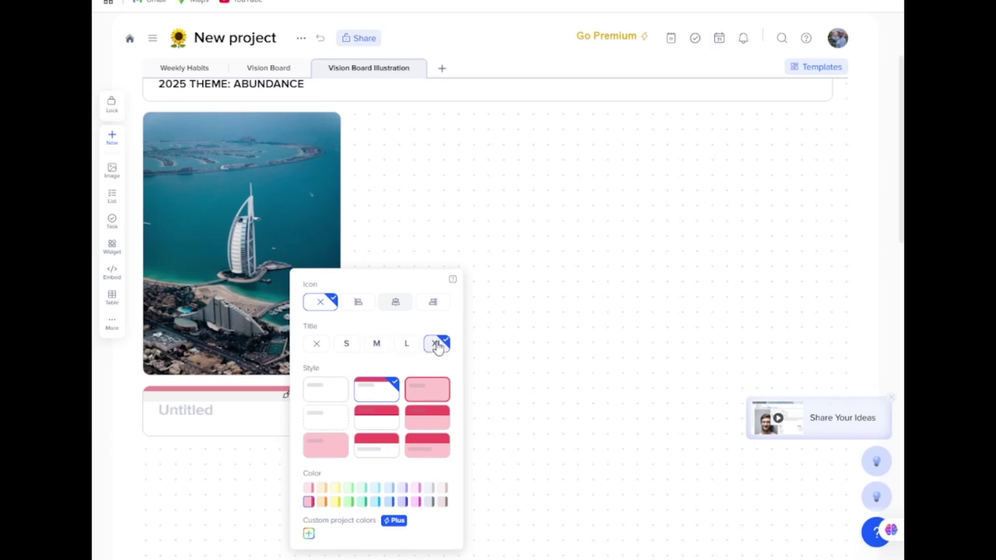
left_click(349, 346)
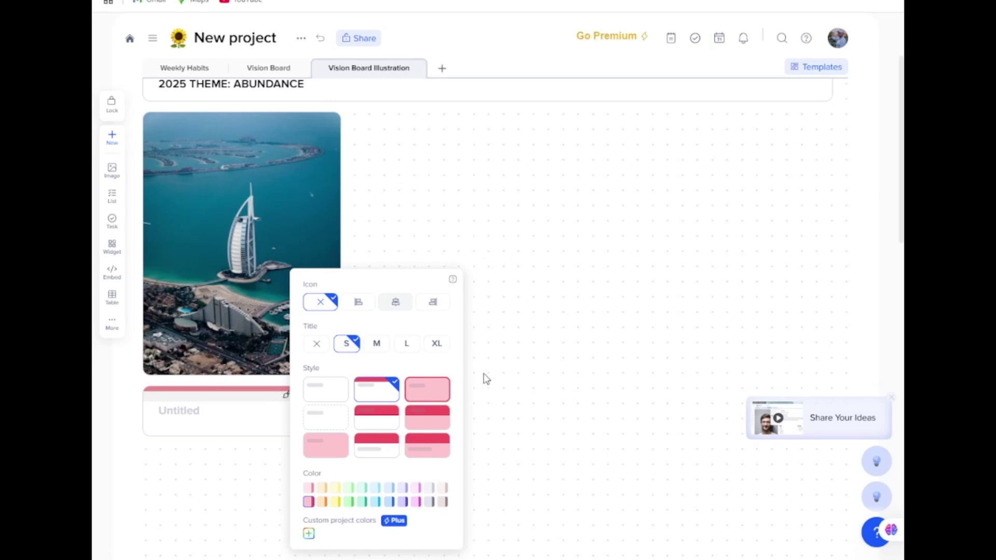
Step: Title the red-striped tile "I want to celebrate that i have travelled to Paris in June" and expand it to show the full text
left_click(192, 408)
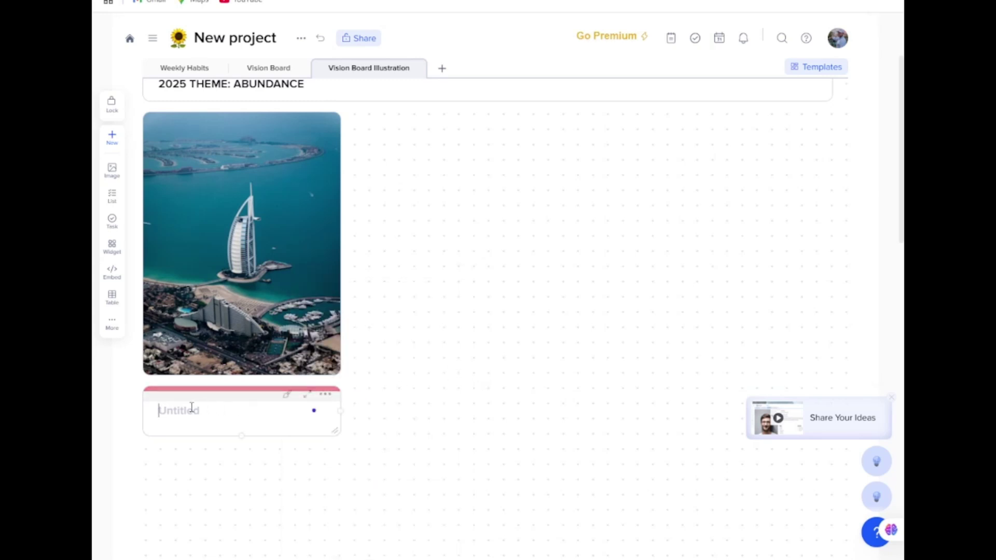
type("I want to celebrate that i")
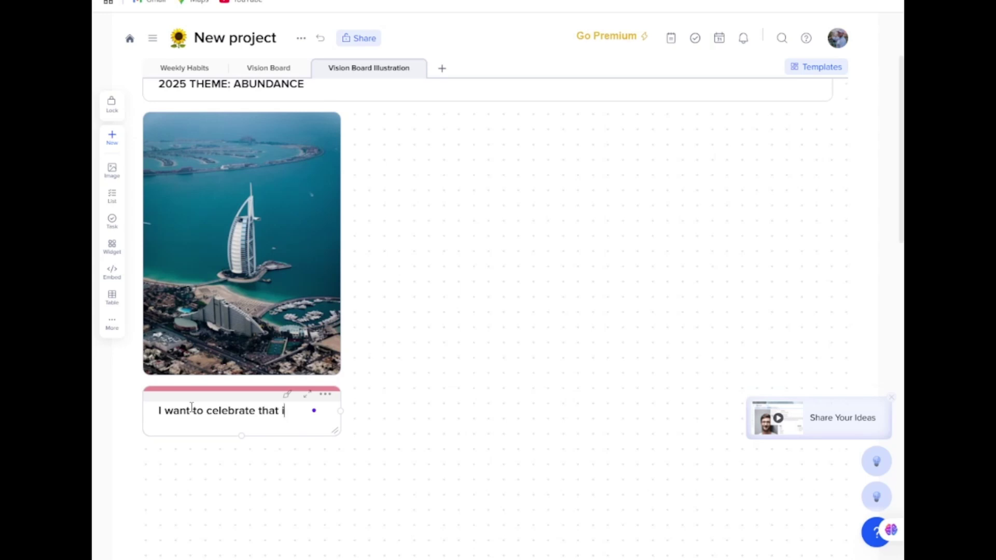
type("have travelled to Paris in June")
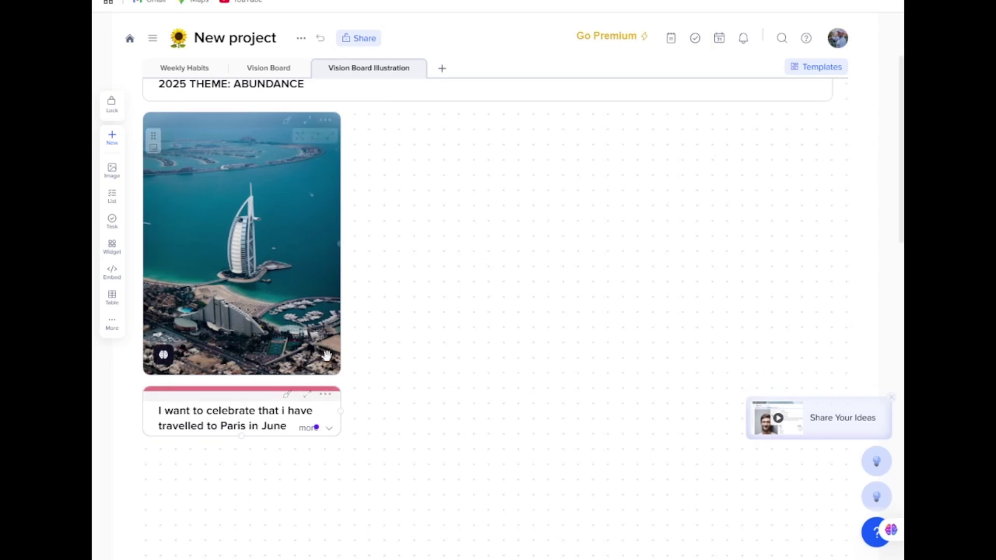
left_click(422, 360)
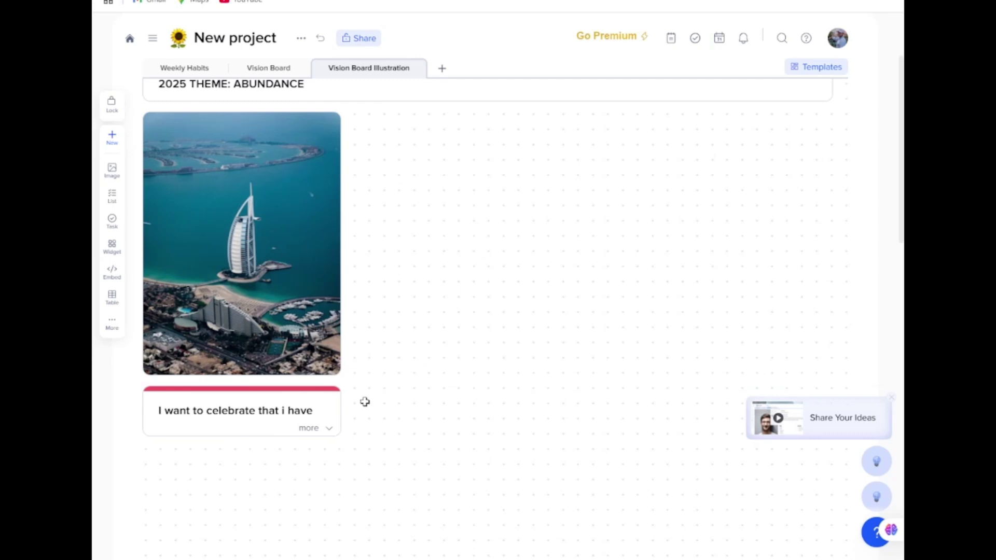
left_click(310, 429)
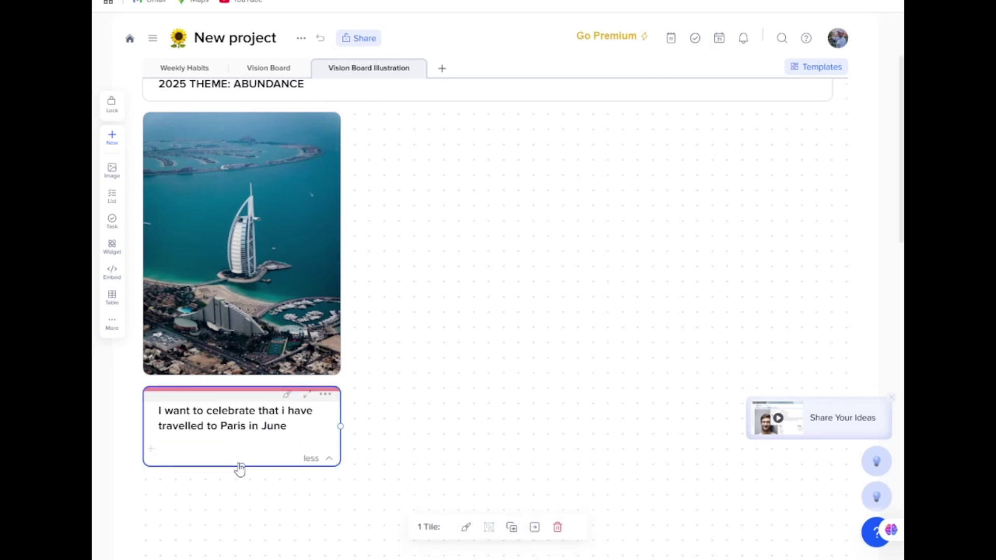
left_click(393, 434)
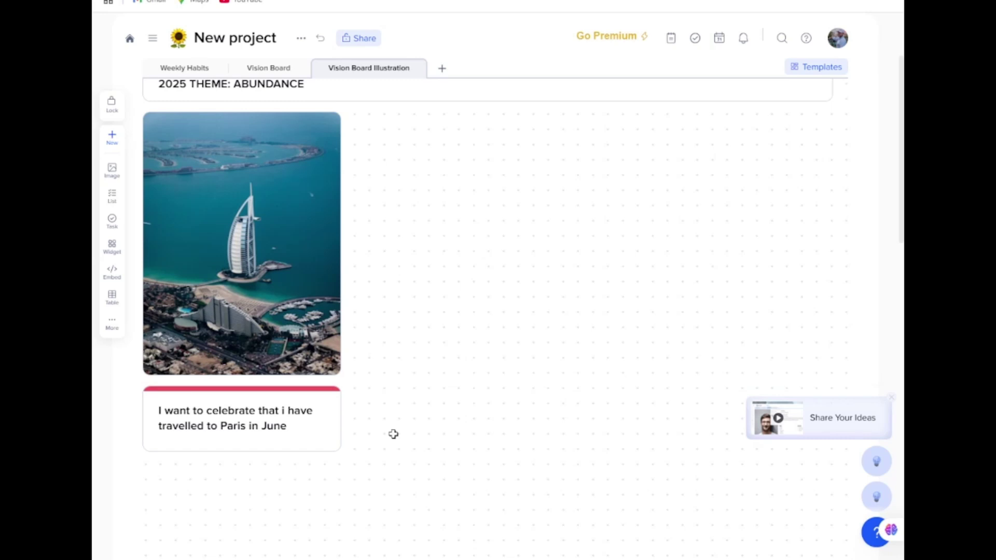
Step: Draw a tile beside the travel photo and fill it with the Unsplash "wedding" photo of a domed garden gazebo with a pink aisle
left_click_drag(362, 125, 582, 234)
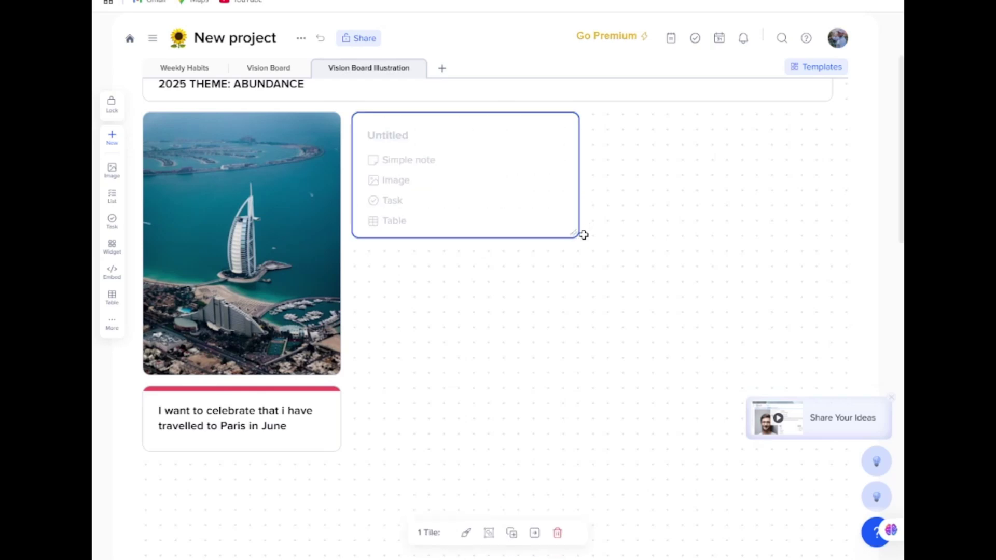
left_click(400, 179)
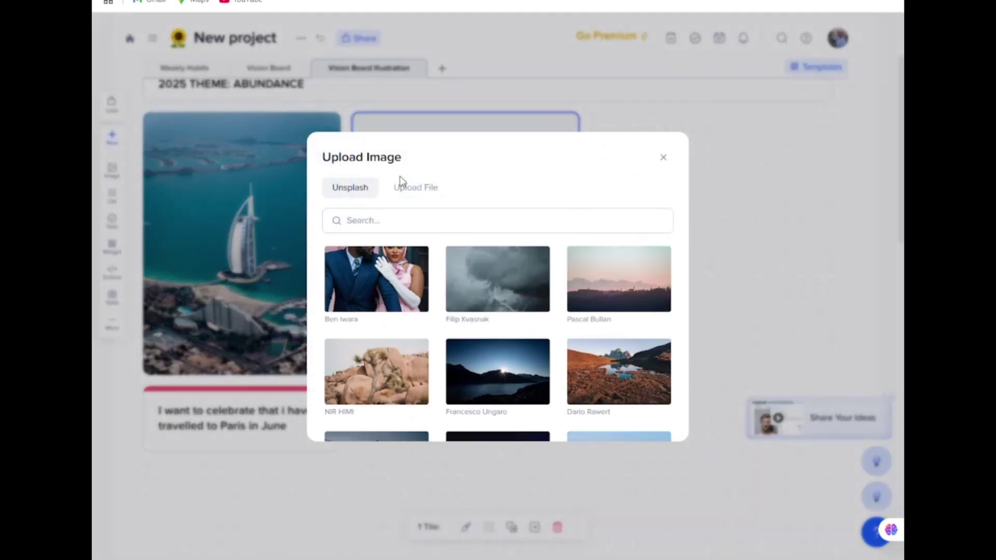
left_click(378, 226)
type("we")
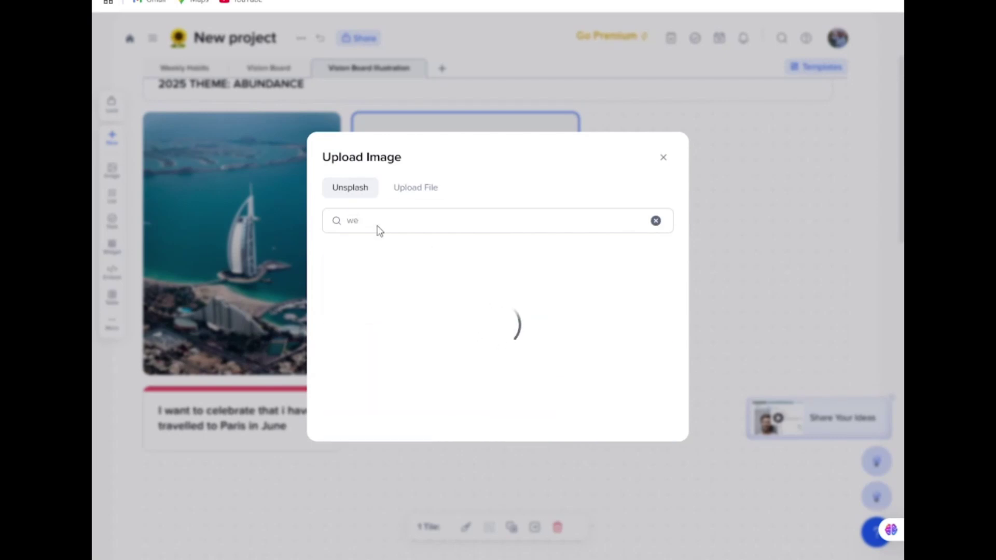
type("dding")
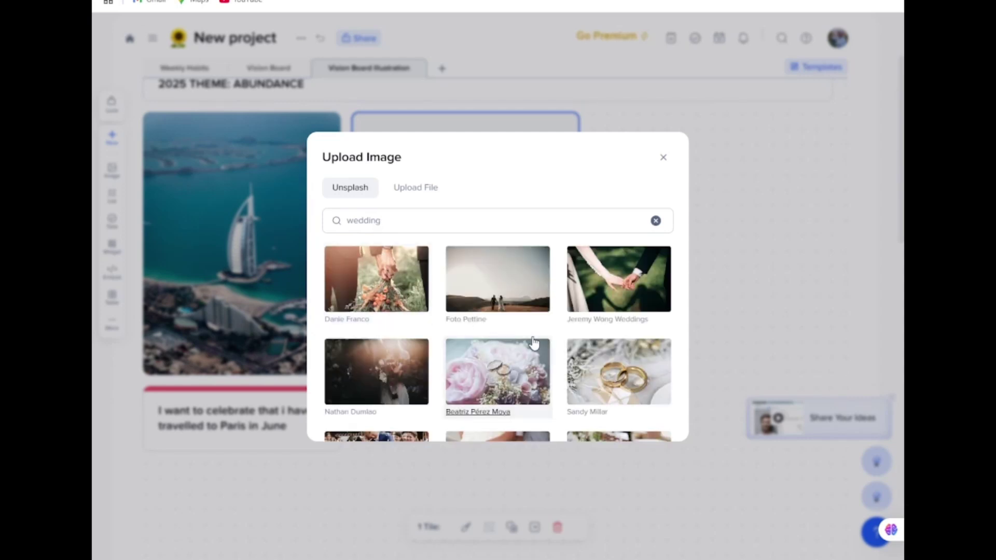
scroll(532, 344, "down", 3)
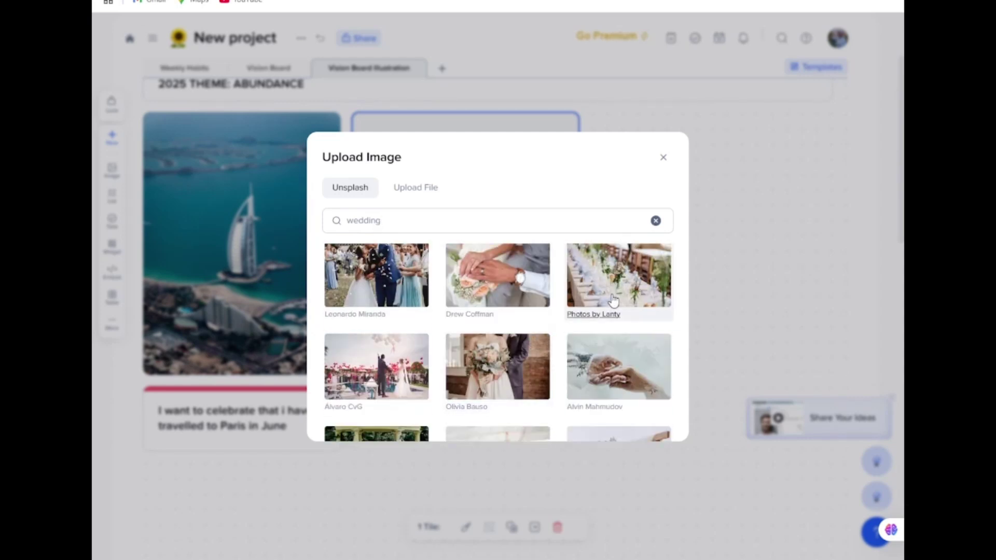
scroll(615, 355, "down", 2)
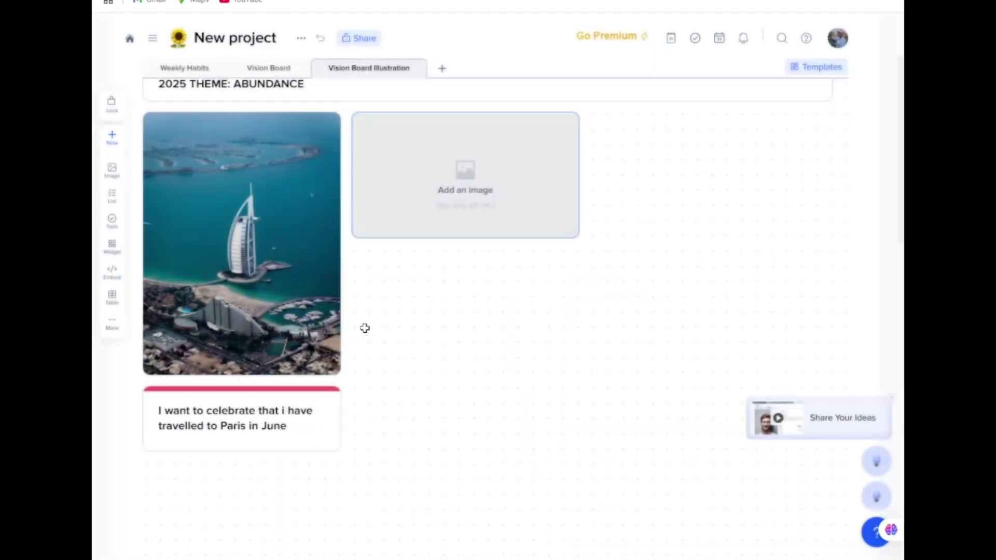
left_click(365, 328)
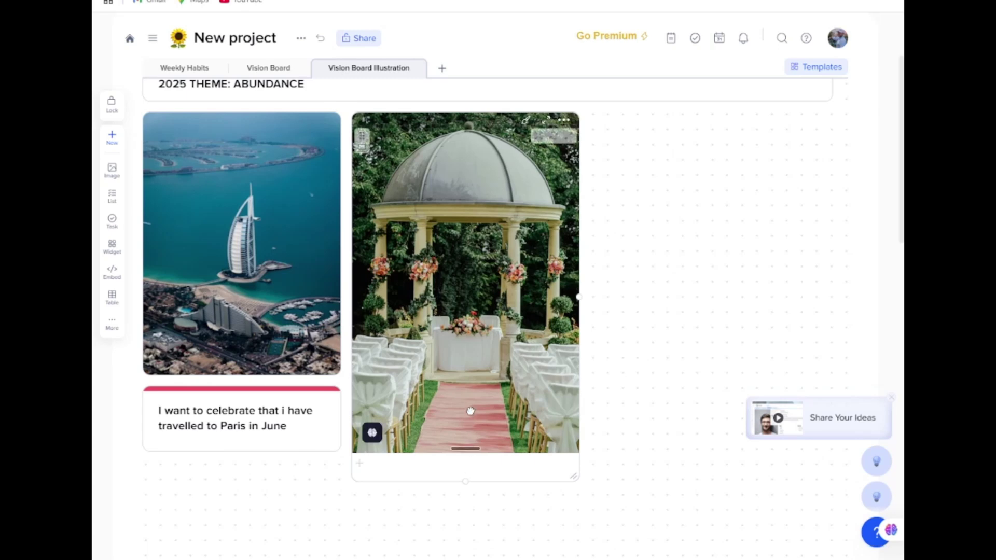
Step: Shorten the wedding photo and its tile to end level with the travel photo, without blank space underneath
left_click_drag(465, 446, 466, 372)
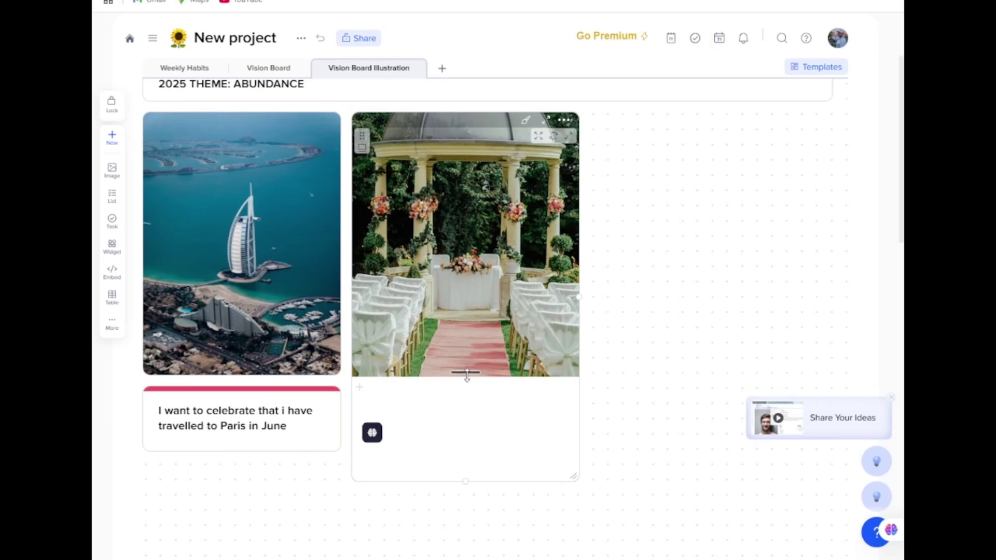
left_click_drag(463, 482, 464, 378)
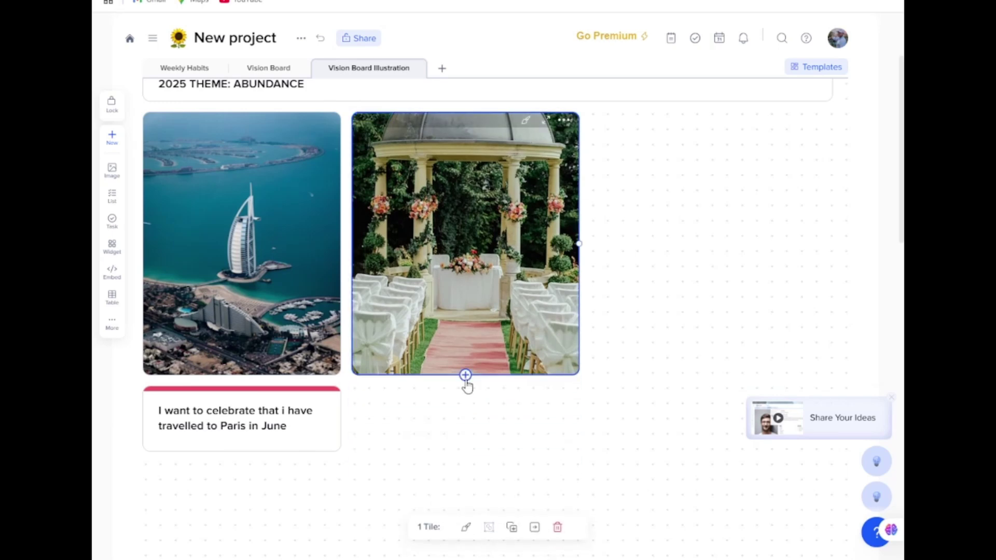
left_click(615, 271)
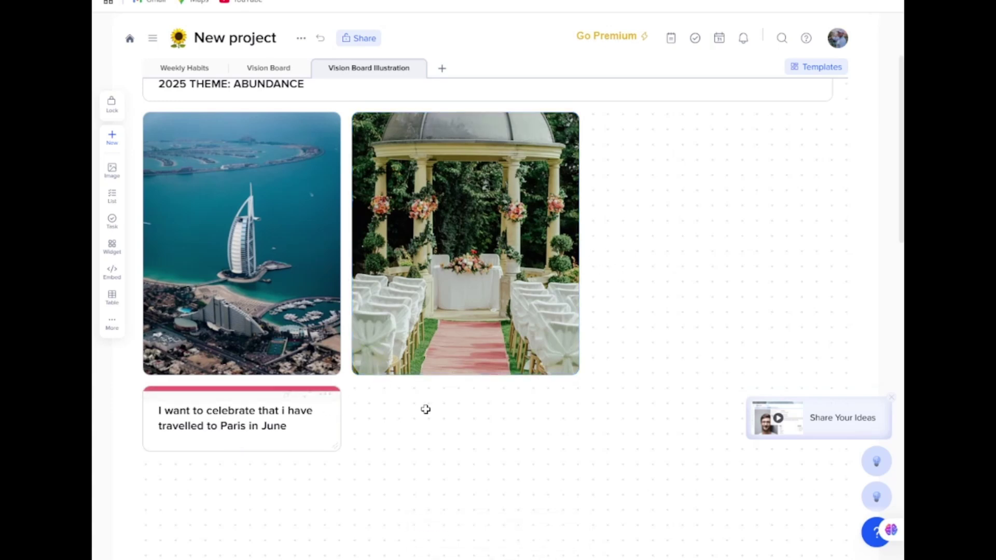
Step: Replace a freshly drawn blank tile below the wedding photo with a duplicate of the Paris caption tile
left_click_drag(372, 391, 575, 443)
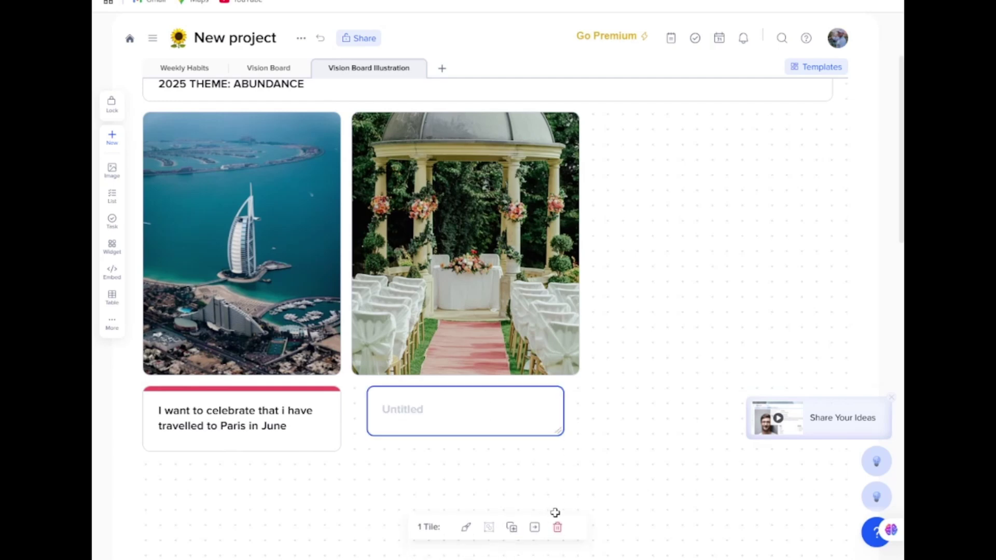
left_click(557, 548)
left_click(326, 394)
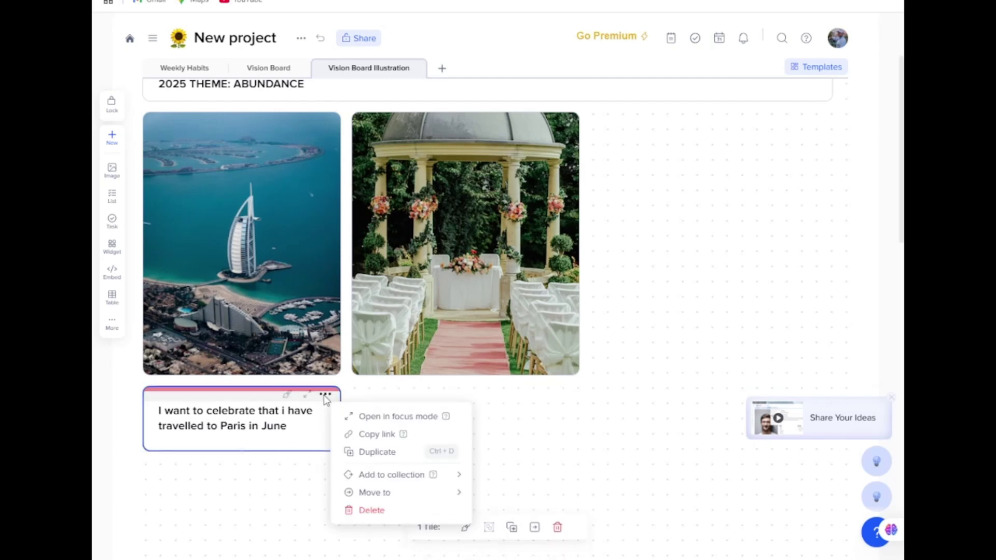
left_click(375, 455)
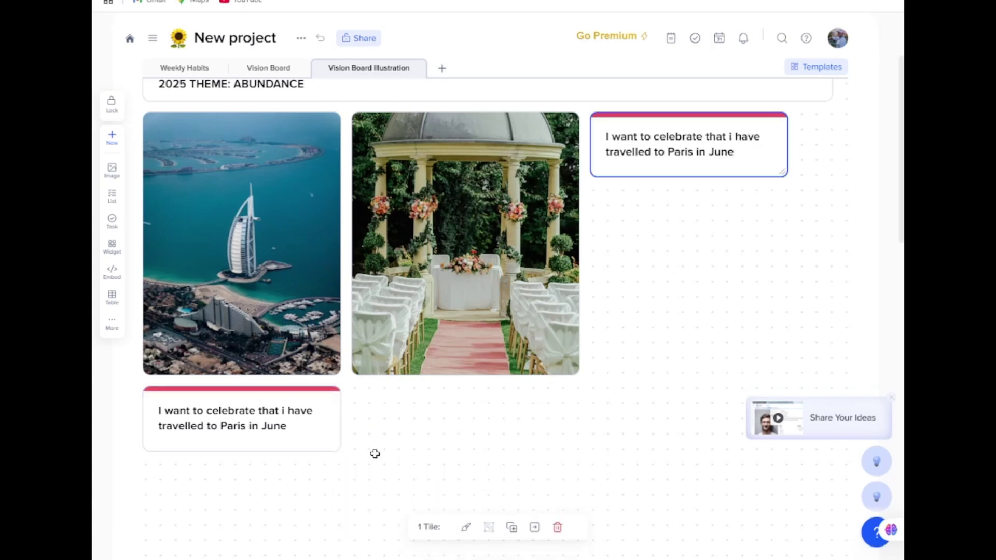
left_click_drag(667, 120, 431, 396)
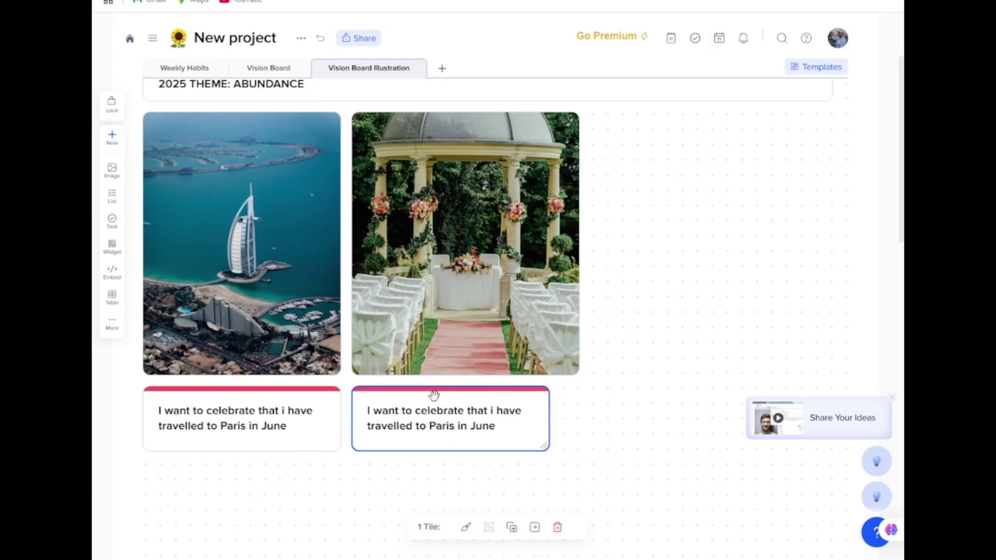
Step: Replace the caption text below the wedding photo with "I want to celebrate that I got married in December in a colorful wedding"
left_click(492, 411)
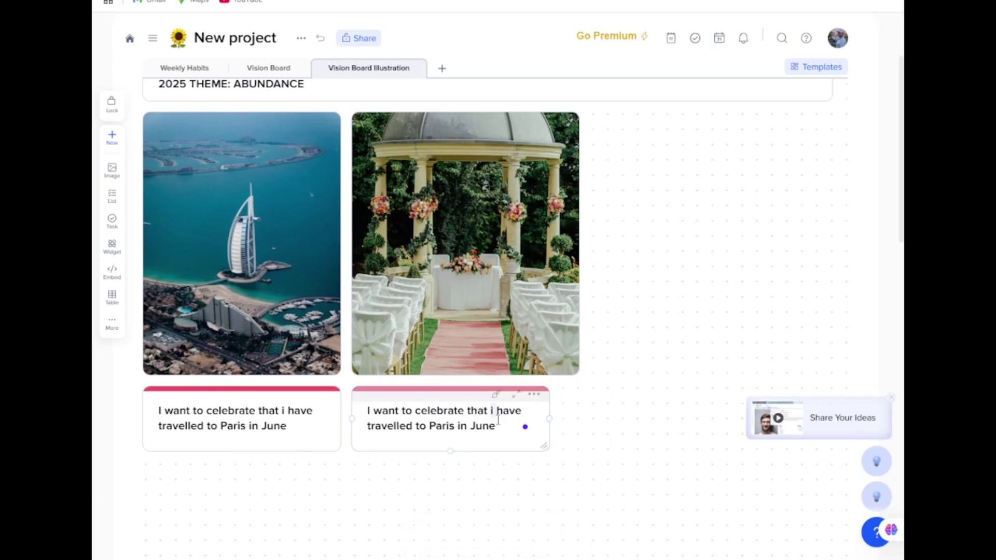
left_click_drag(497, 419, 372, 415)
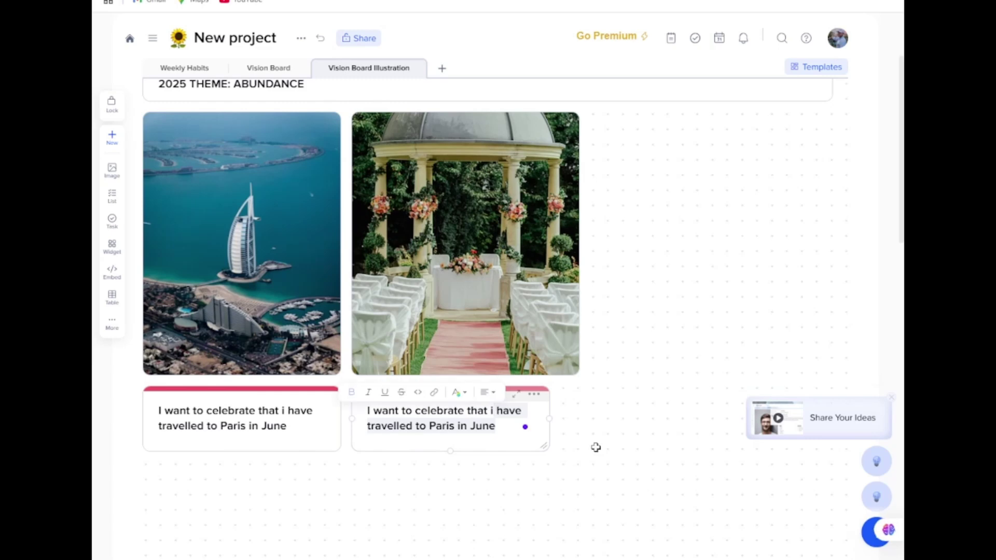
type("igo")
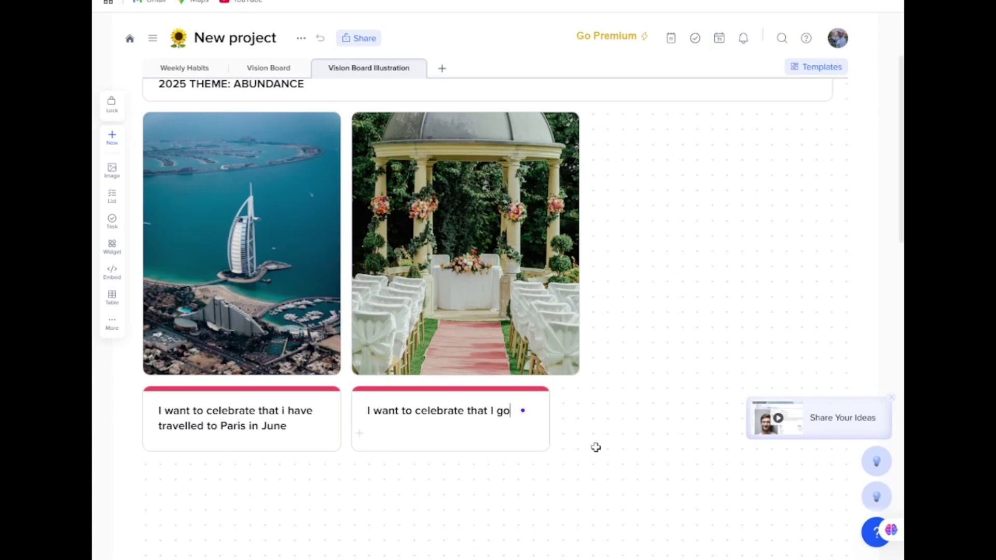
type("t married in December in a c")
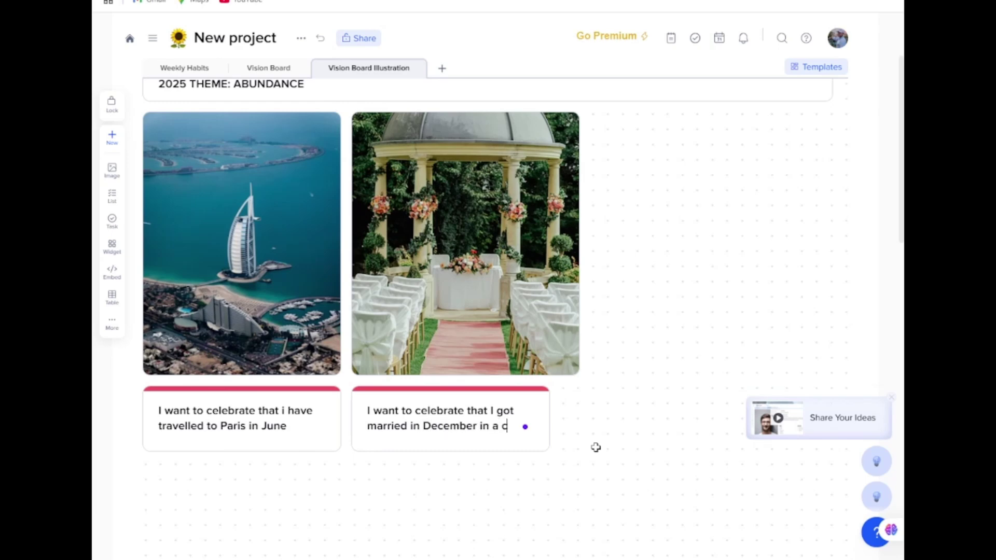
type("olorful weddi")
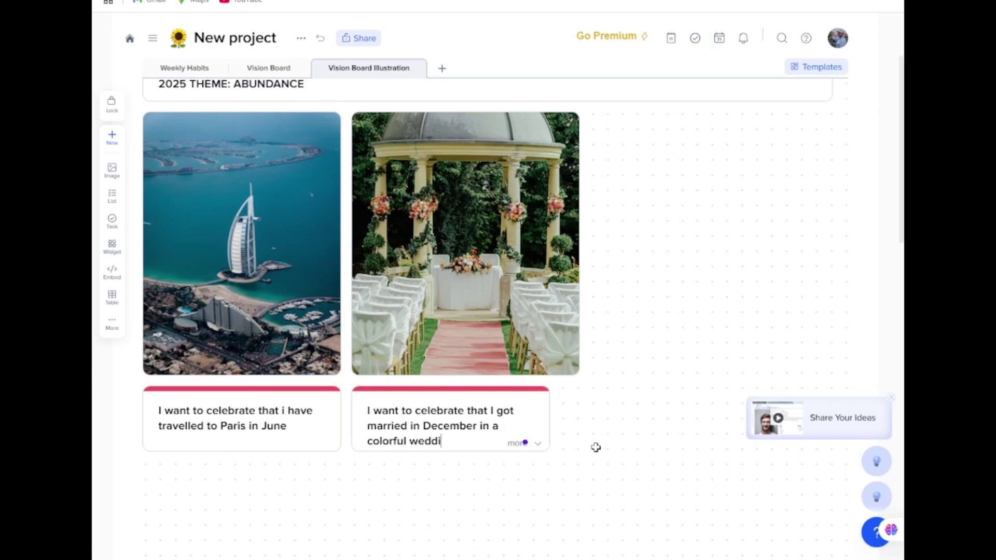
type("ng")
Step: Draw two blank tiles side by side in the free space beside the wedding photo
left_click_drag(598, 148, 737, 266)
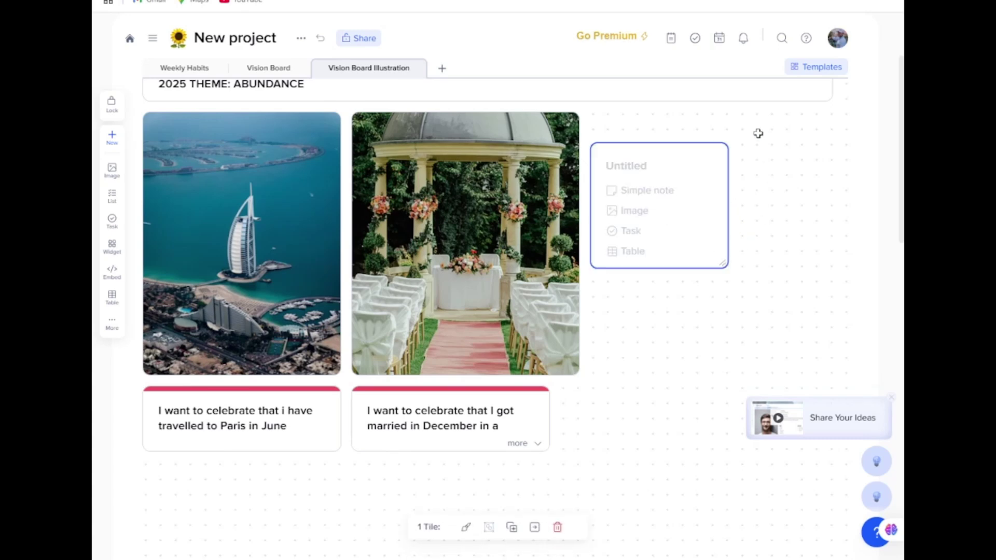
left_click_drag(755, 132, 903, 387)
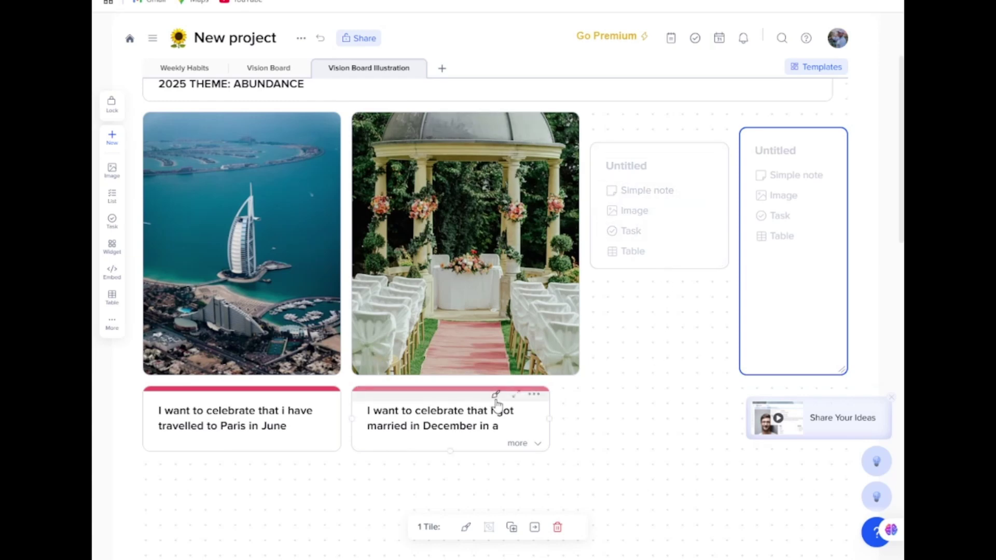
Step: Duplicate the wedding caption tile, narrow the copy to the first blank tile's width and place it directly beneath that tile
left_click(534, 395)
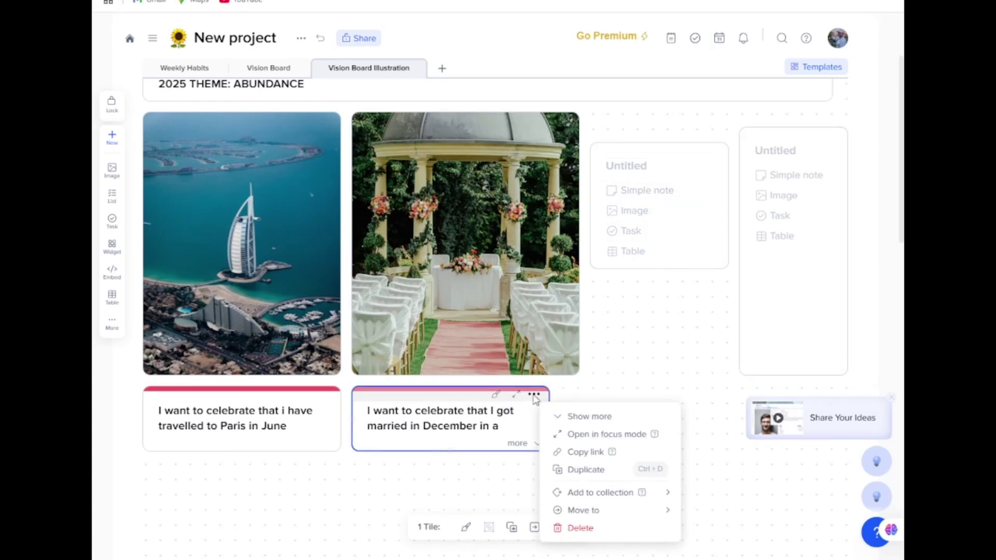
left_click(584, 478)
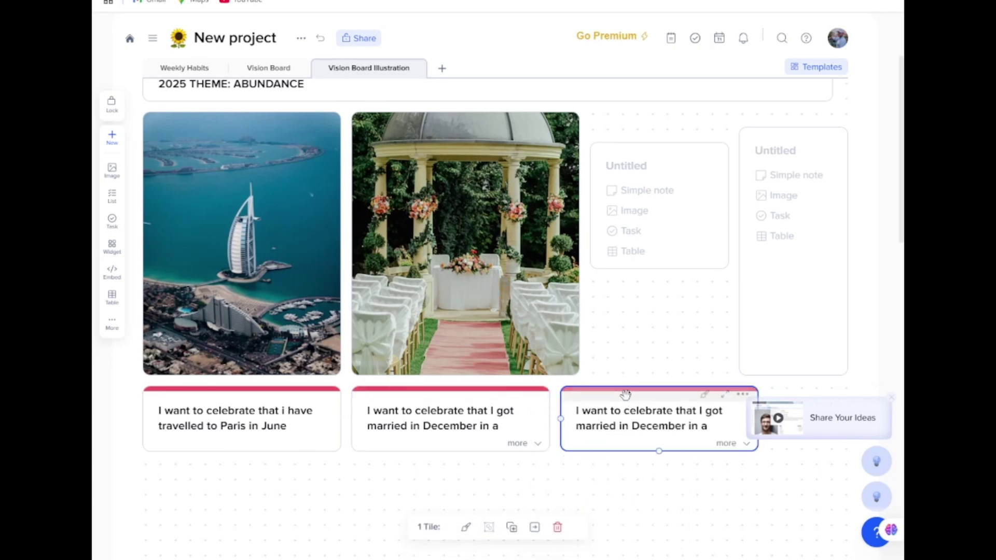
mouse_move(625, 394)
left_mouse_down()
mouse_move(638, 295)
mouse_move(640, 395)
left_mouse_up()
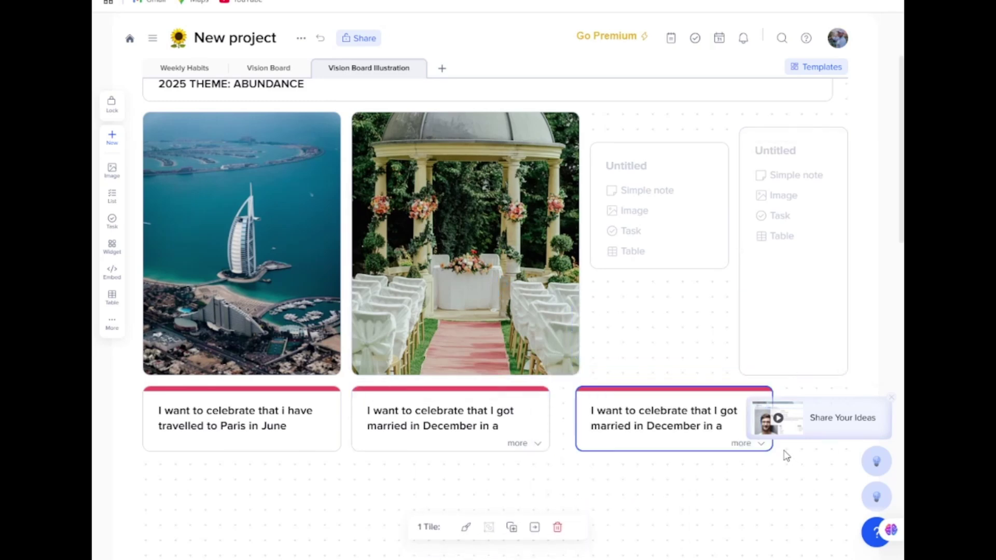
left_click(771, 400)
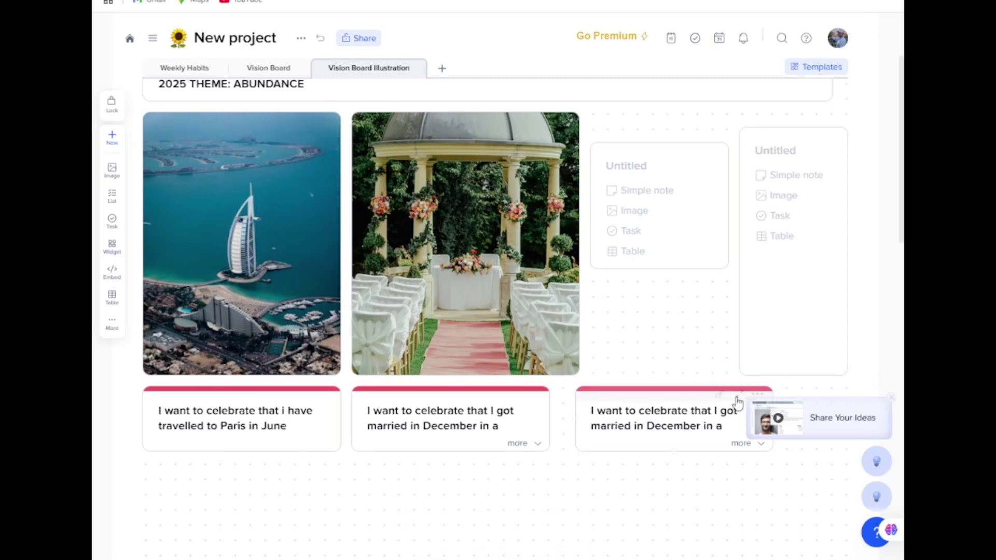
left_click_drag(673, 398, 643, 475)
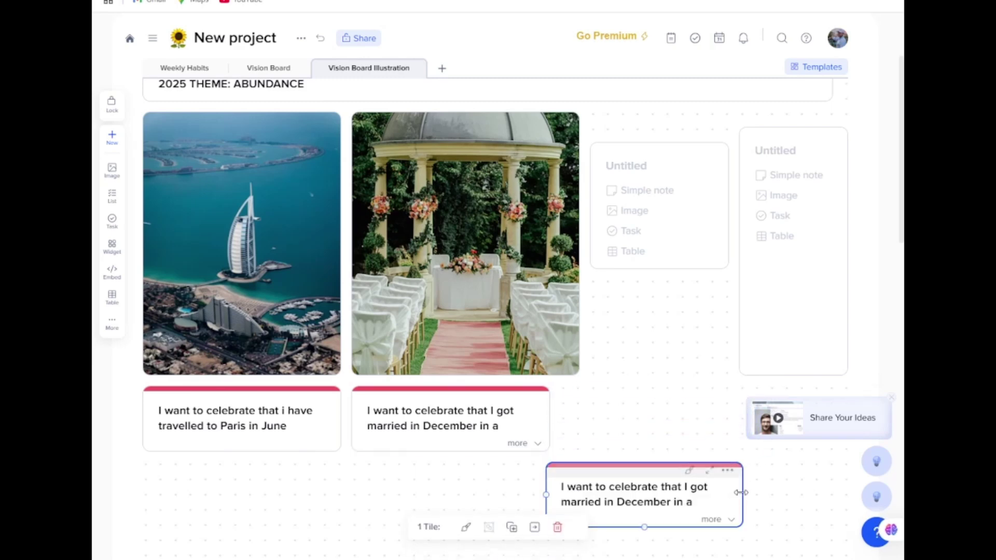
left_click_drag(742, 495, 684, 496)
left_click_drag(607, 465, 654, 284)
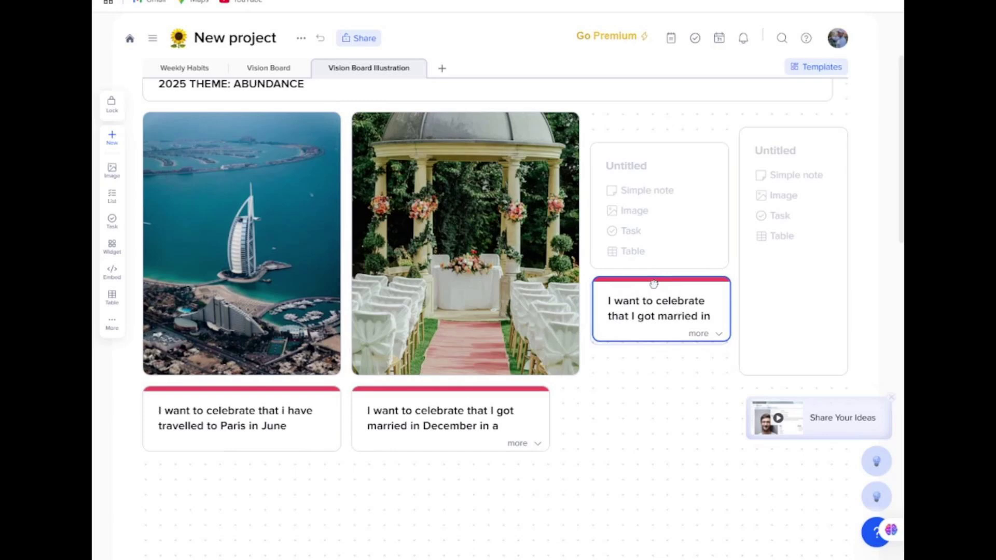
left_click_drag(653, 284, 654, 284)
Step: Add an embed tile below the Paris caption and open the GIPHY site in a new browser tab through a Google search for "giphy"
left_click(110, 272)
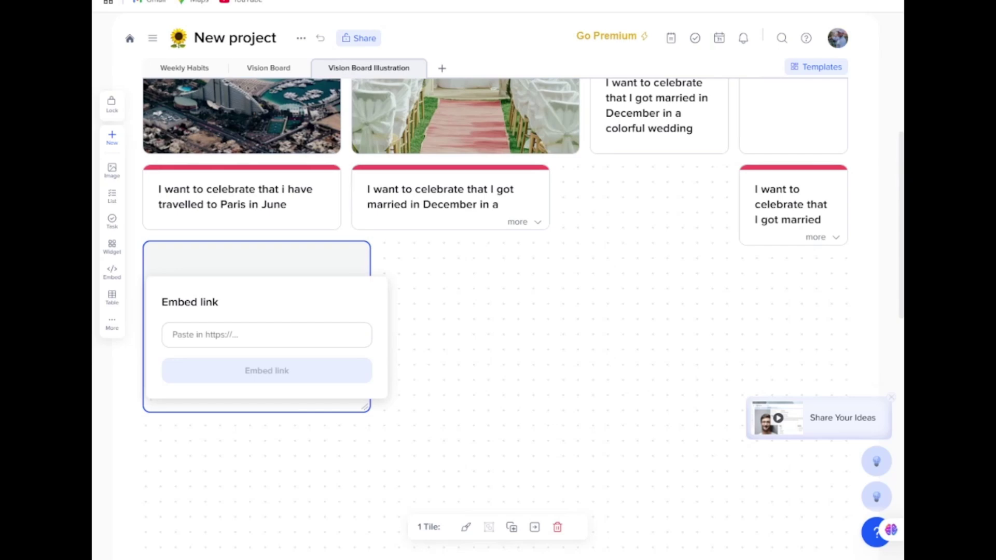
key("ctrl+t")
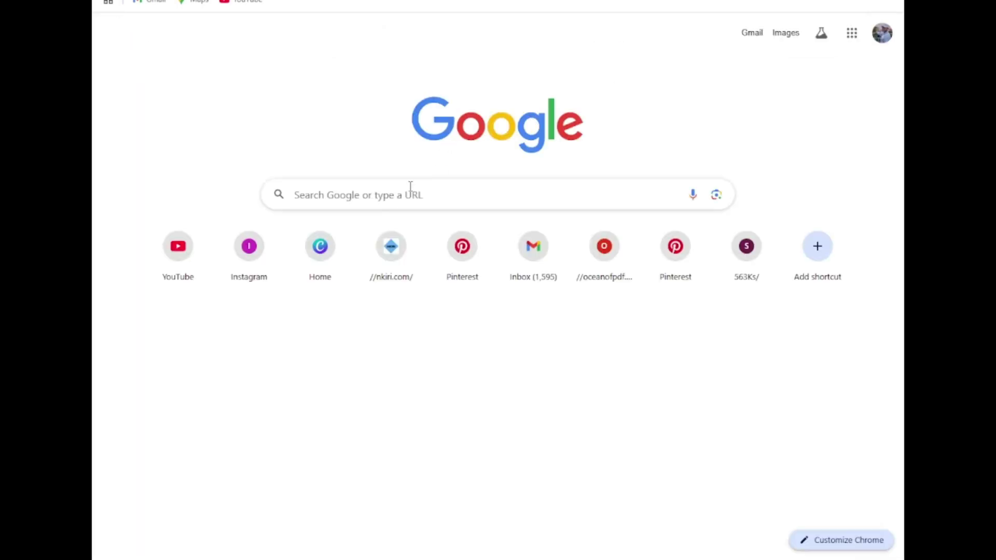
left_click(396, 199)
type("gi")
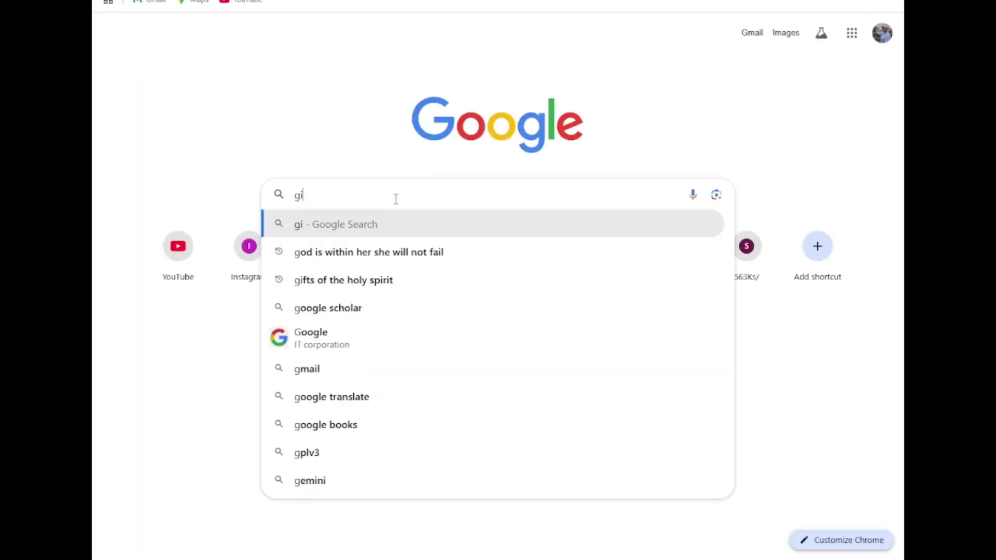
type("phy")
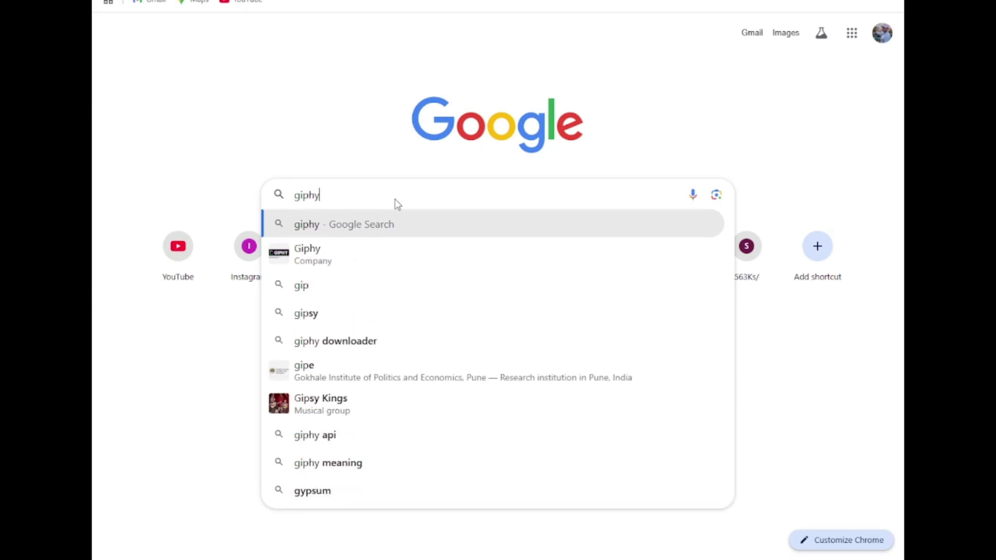
key("Return")
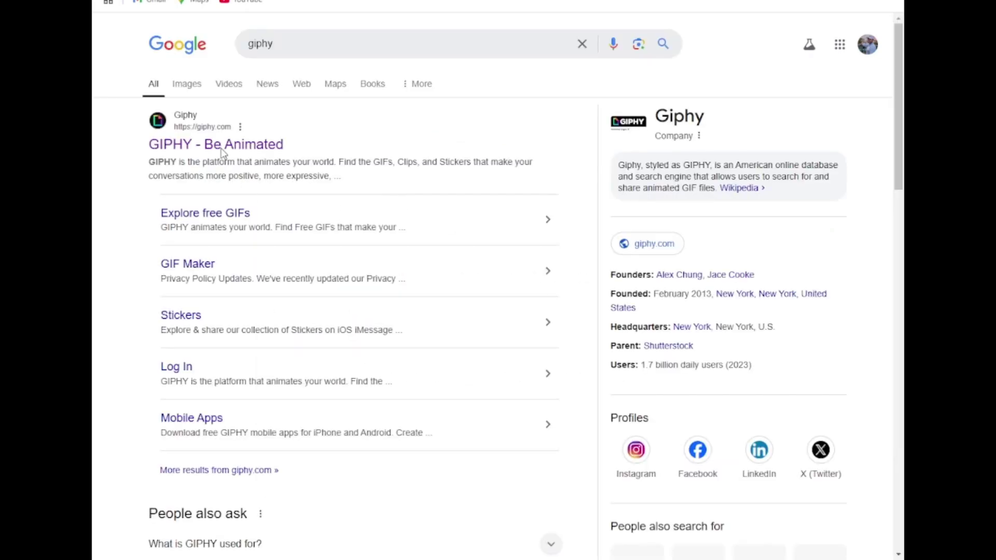
left_click(223, 147)
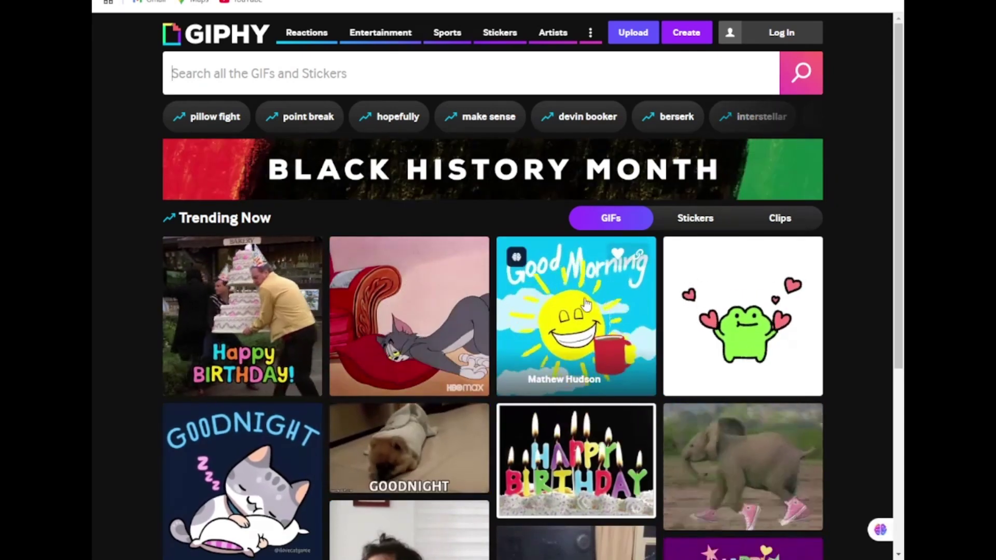
Step: Search GIPHY for "abundance"
scroll(603, 311, "down", 3)
scroll(604, 312, "down", 5)
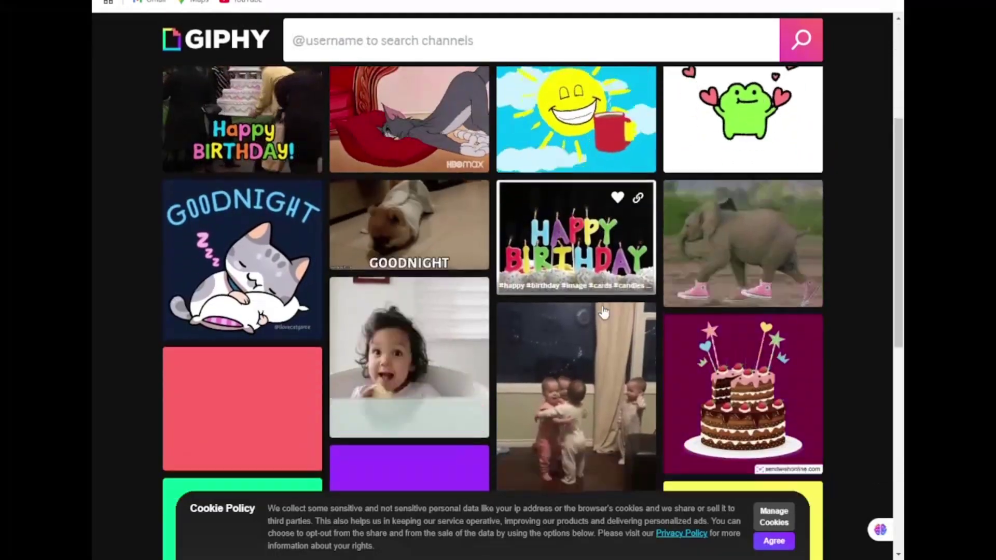
scroll(603, 311, "down", 3)
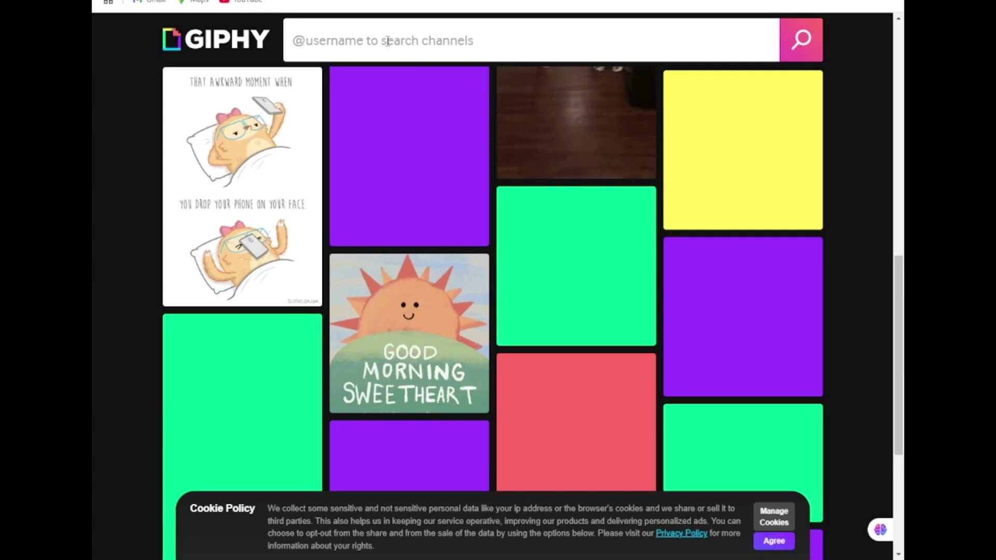
left_click(388, 41)
type("abu")
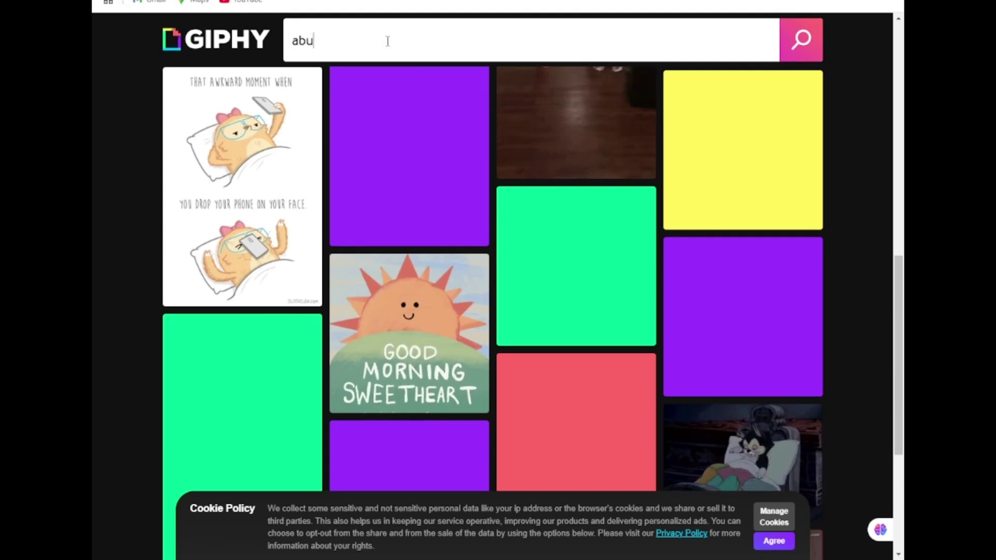
type("ndance")
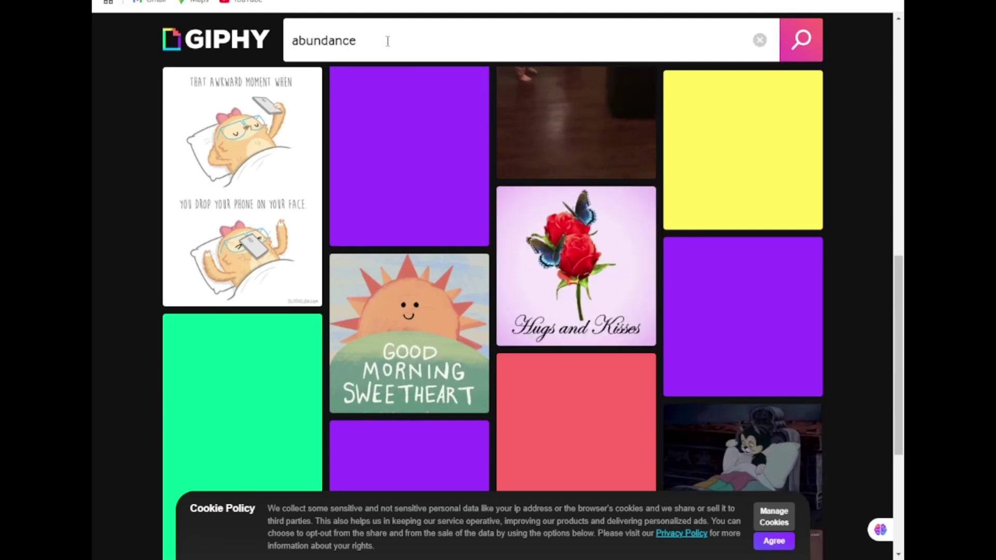
key("Return")
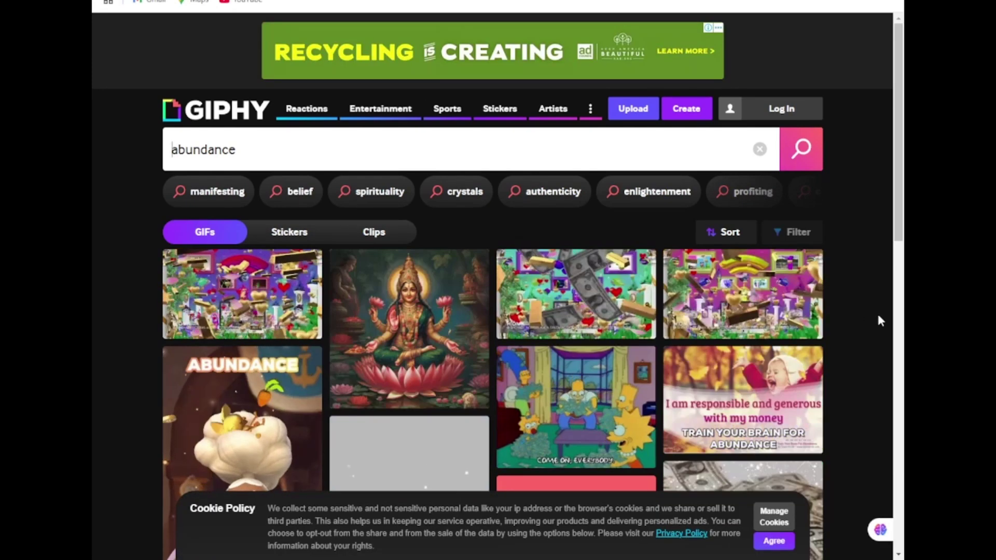
Step: Copy the link of the "Limitless Abundance" GIF on GIPHY and embed it in the empty embed tile on the vision board
scroll(858, 311, "down", 10)
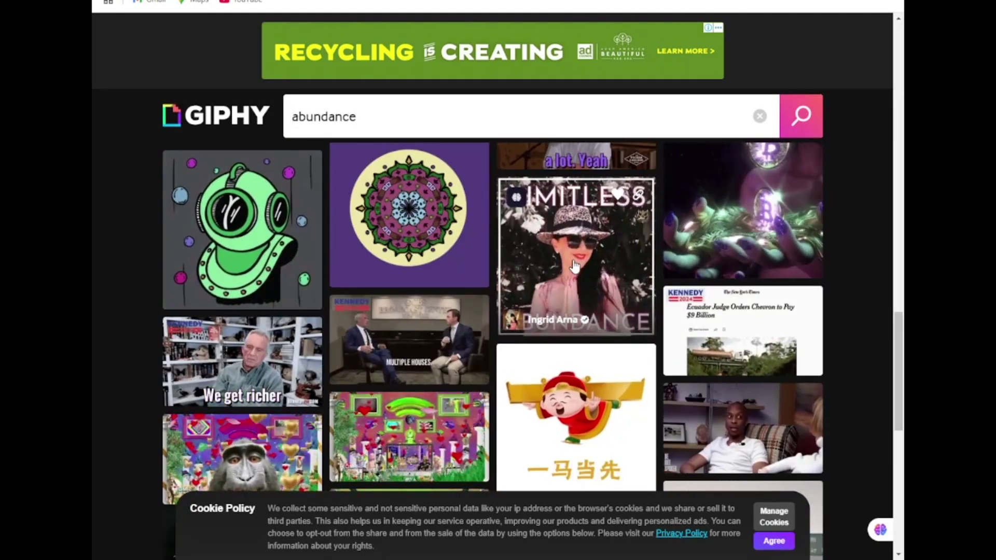
left_click(574, 266)
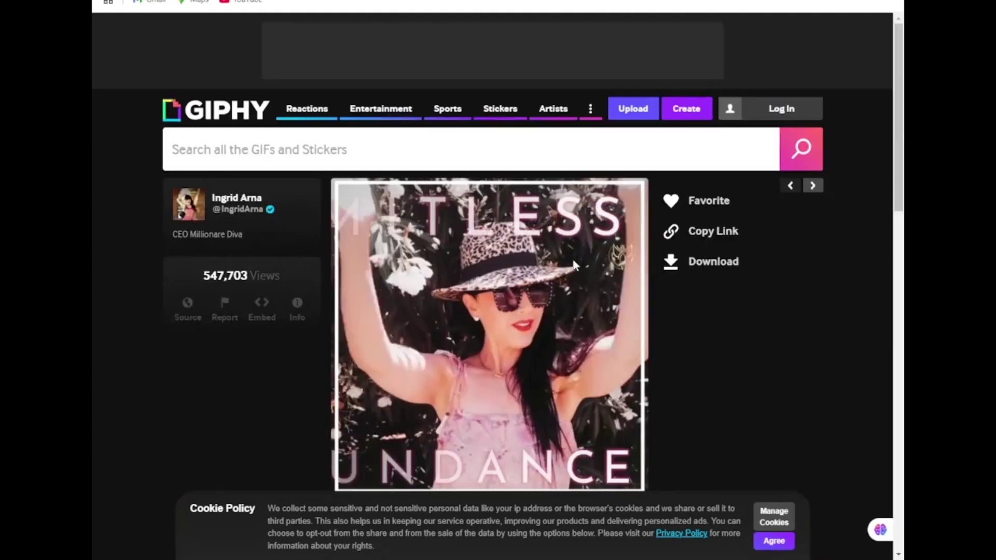
left_click(695, 232)
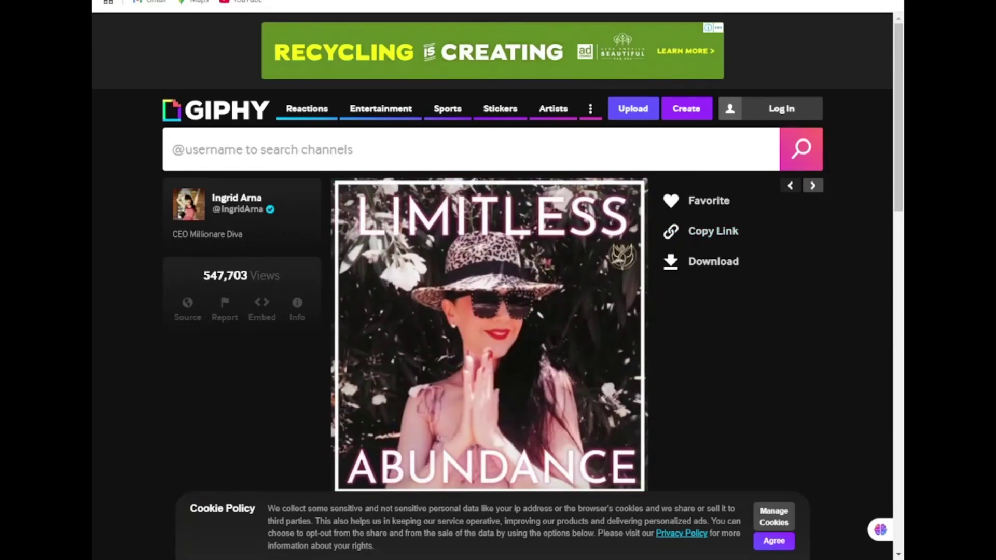
key("ctrl+Tab")
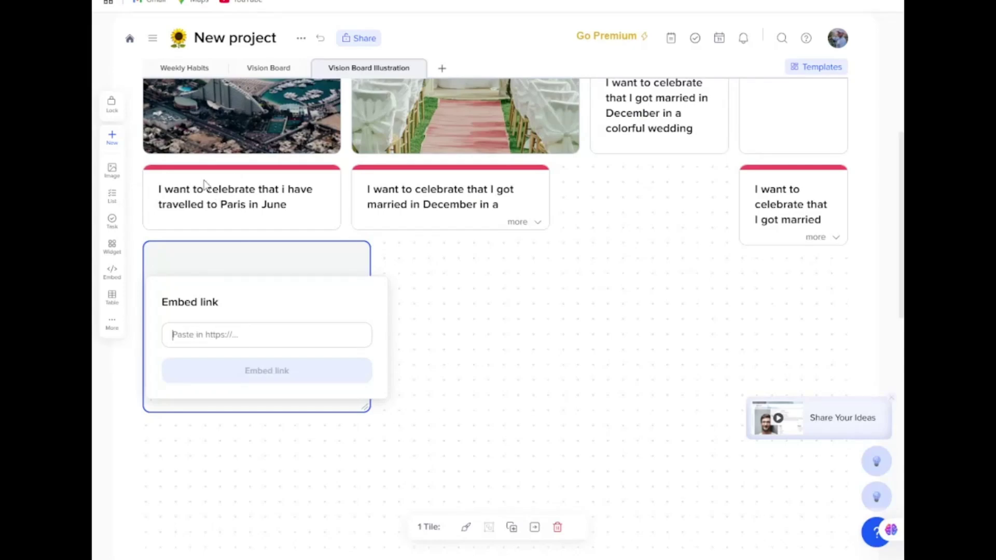
key("ctrl+v")
left_click(275, 378)
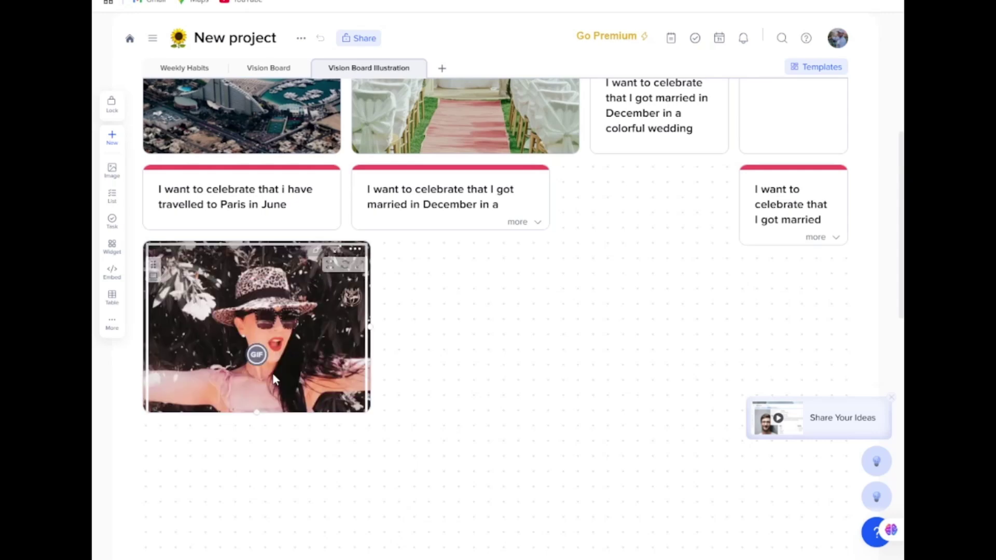
Step: Enlarge the embedded GIF tile to 20x19, centre it below the captions and add a blank tile directly beneath it
left_click_drag(257, 414, 258, 436)
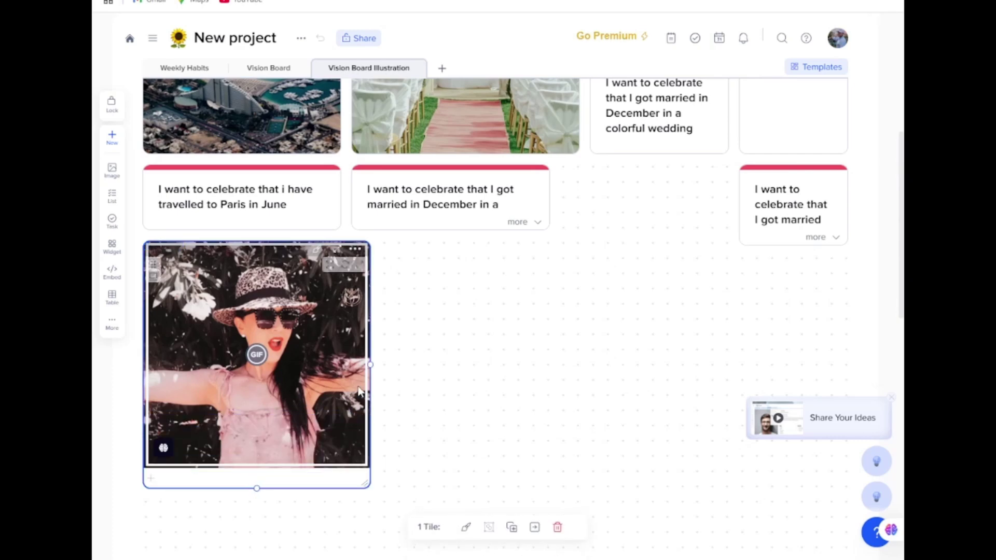
left_click_drag(370, 367, 428, 370)
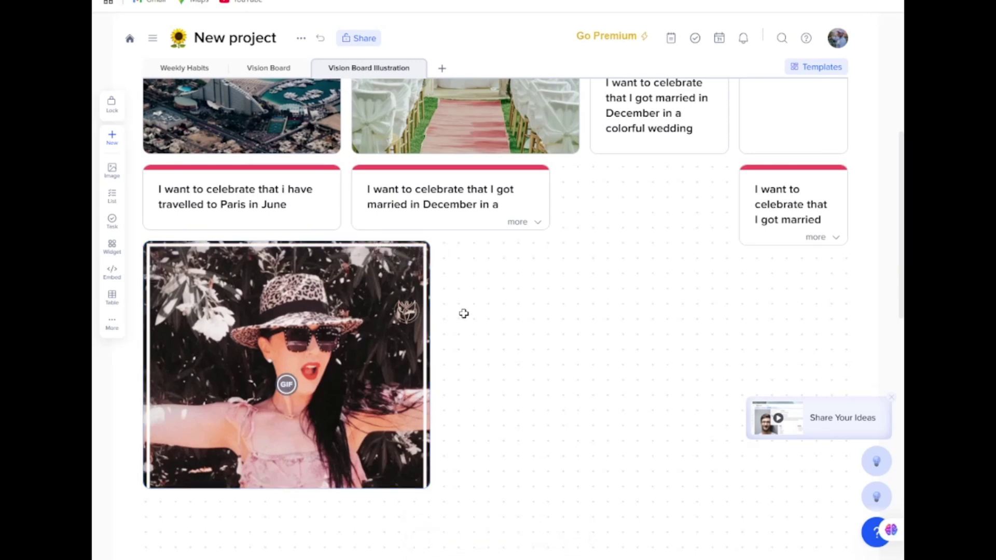
left_click_drag(236, 245, 434, 248)
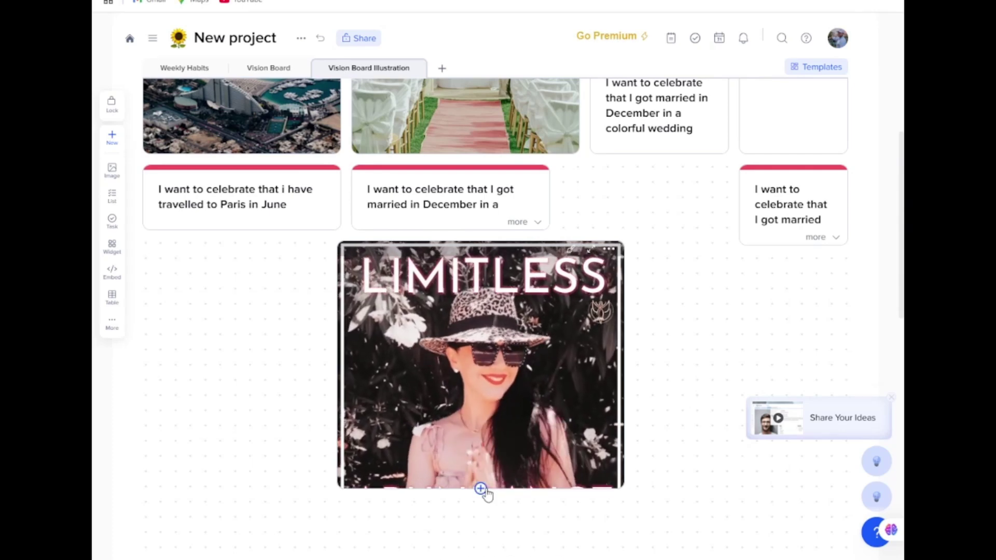
left_click_drag(482, 489, 484, 519)
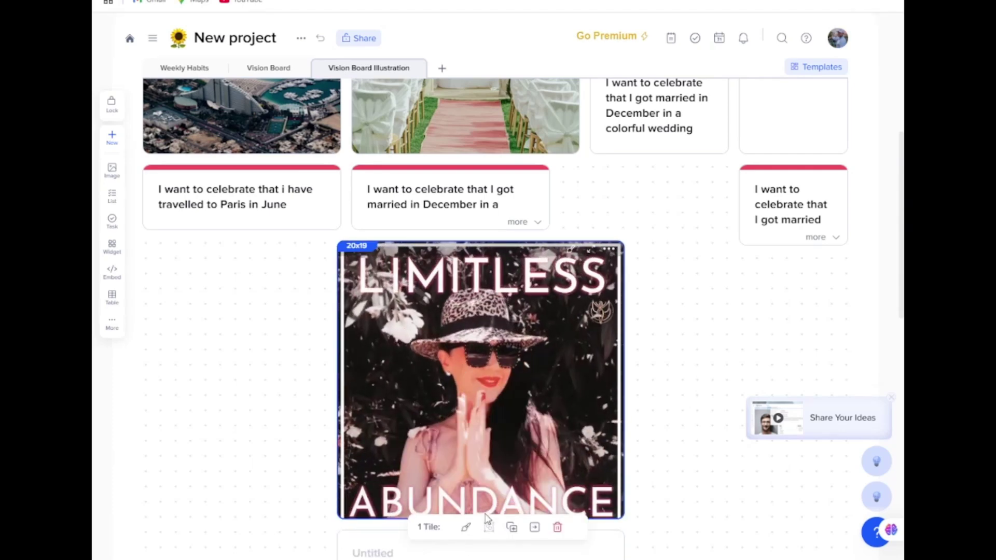
scroll(605, 373, "down", 3)
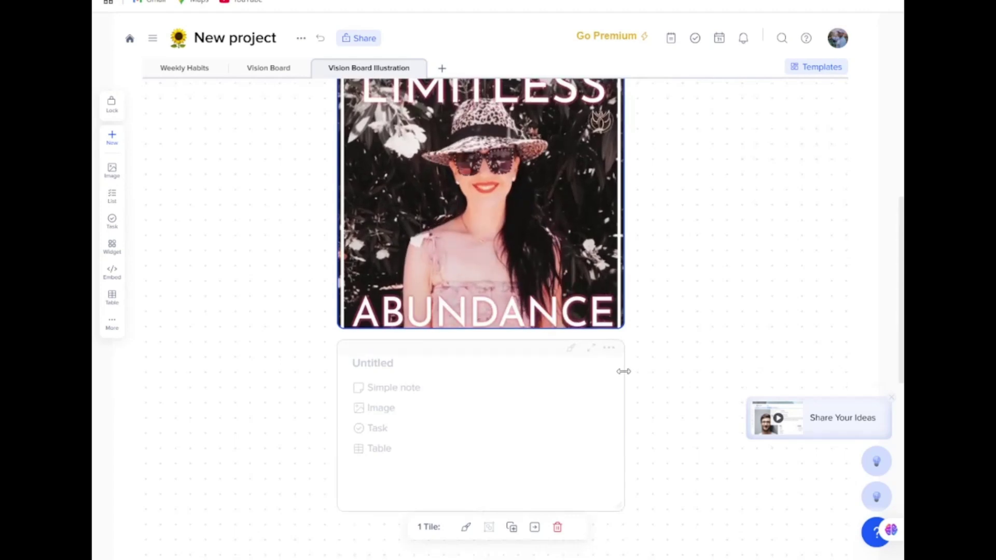
scroll(625, 370, "up", 1)
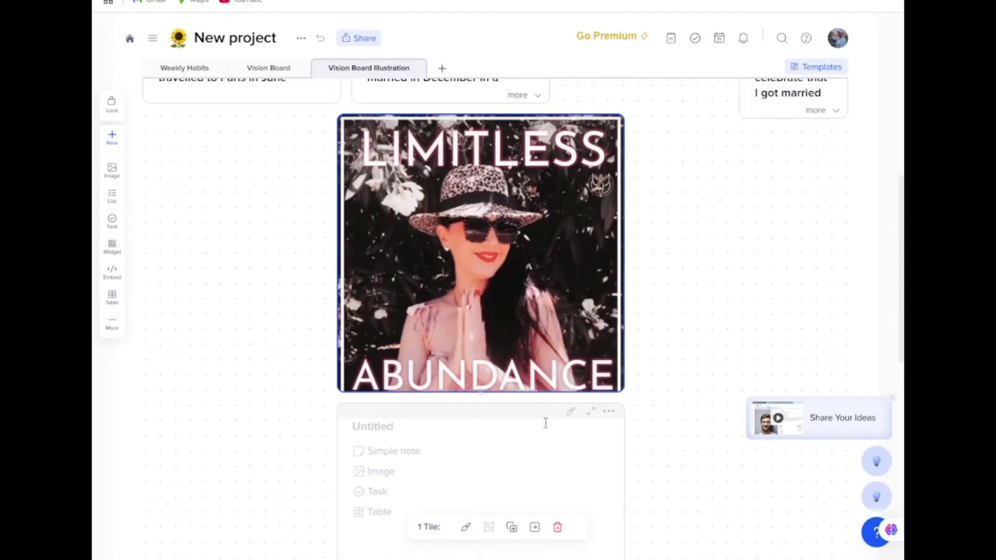
Step: Delete the blank tile directly beneath the Limitless Abundance GIF
left_click(608, 411)
left_click(652, 525)
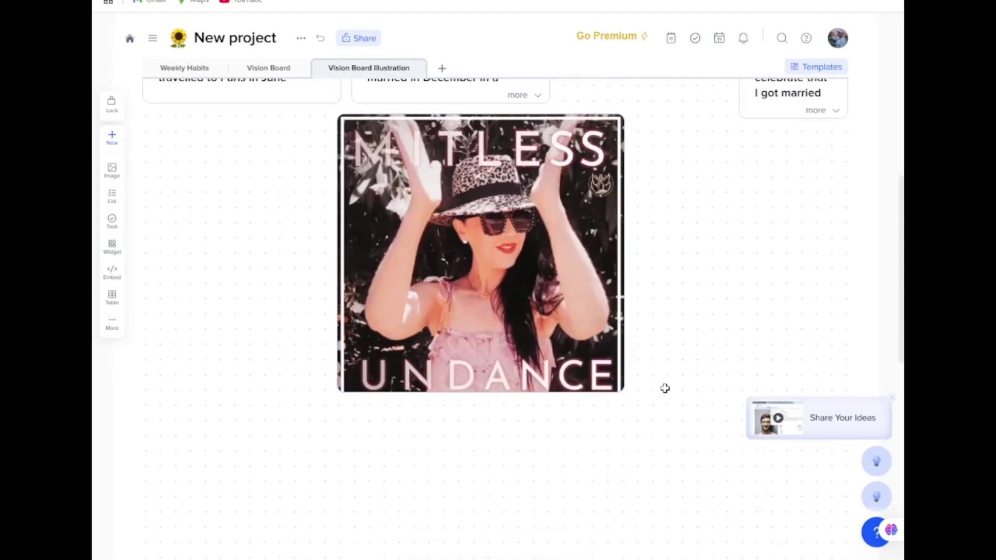
scroll(692, 403, "up", 2)
scroll(693, 402, "up", 2)
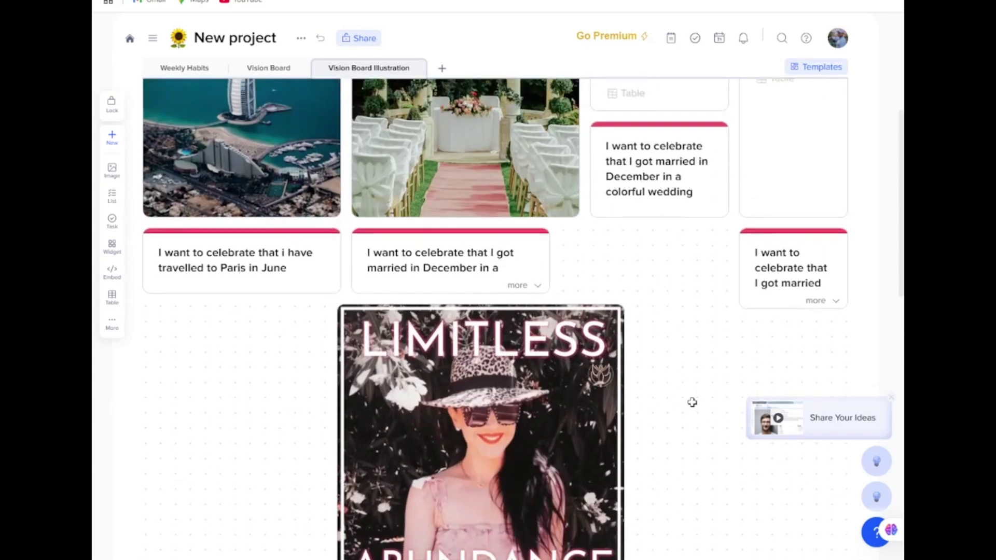
scroll(692, 402, "down", 2)
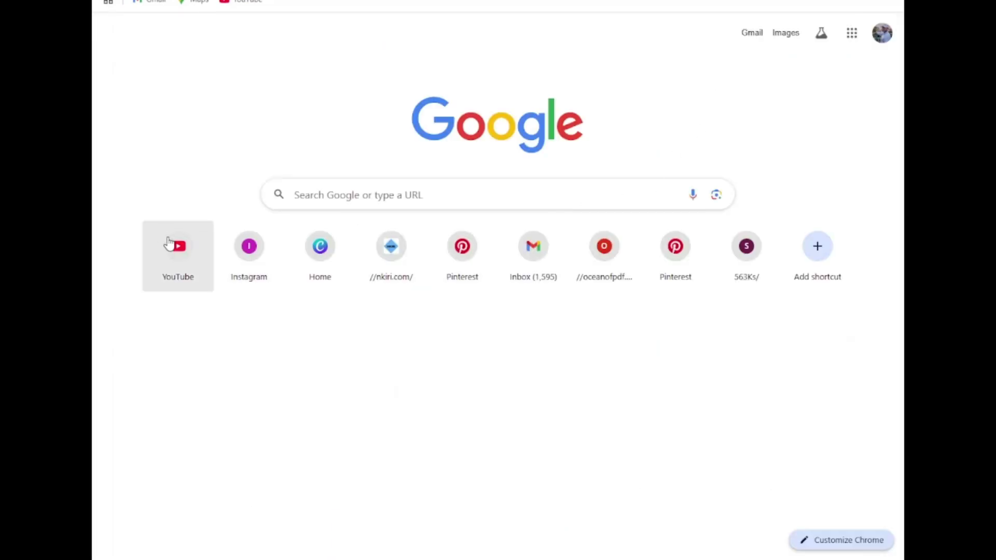
Step: Open YouTube in a new browser tab and copy the share link of the "Calm Swahili Playlist" video
left_click(177, 251)
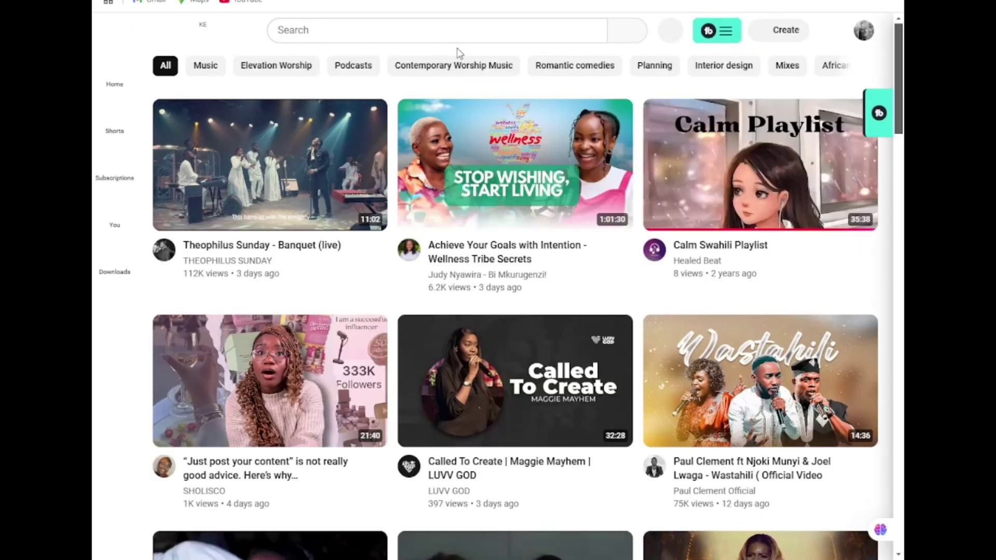
left_click(872, 249)
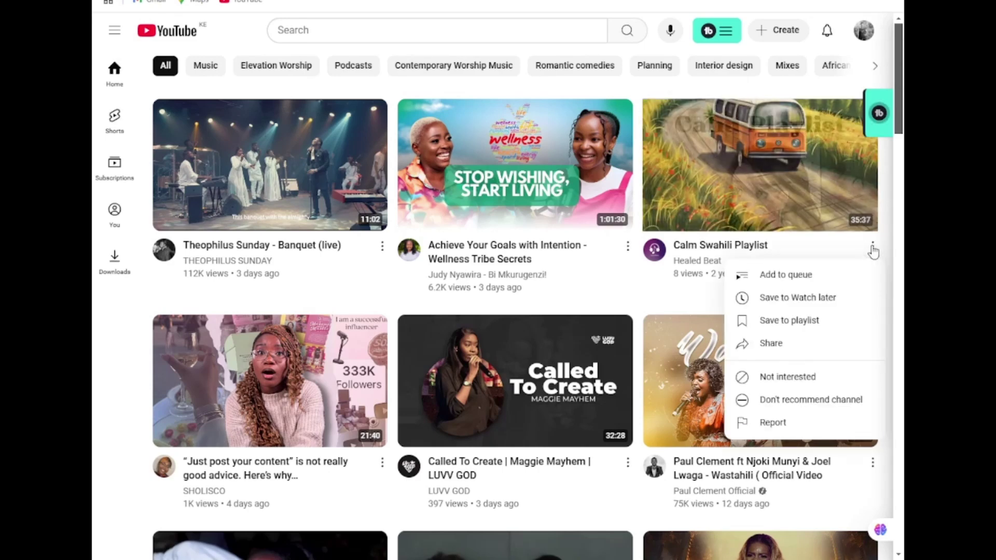
left_click(772, 344)
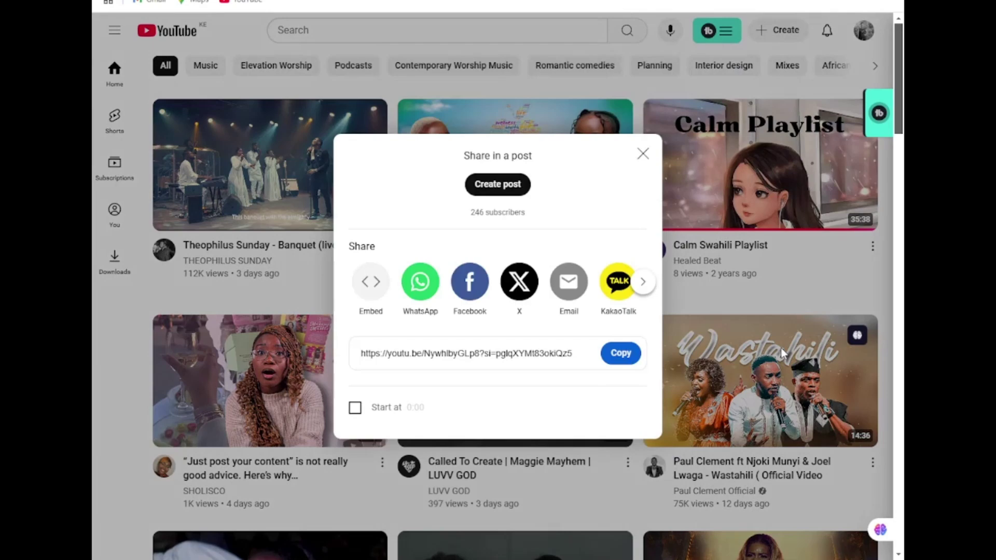
left_click(627, 357)
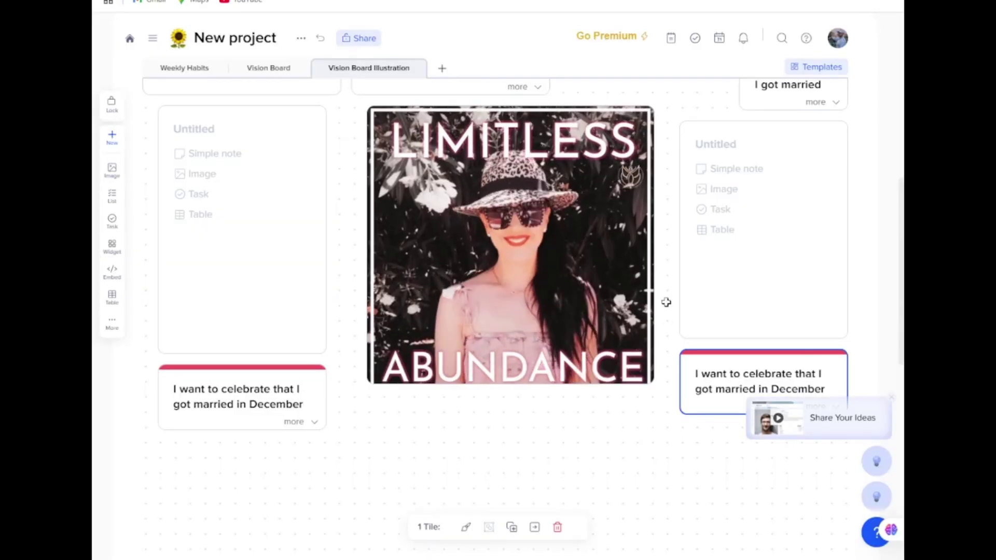
Step: Return to the vision board and embed the copied video link in a new embed tile below the GIF
scroll(665, 301, "down", 4)
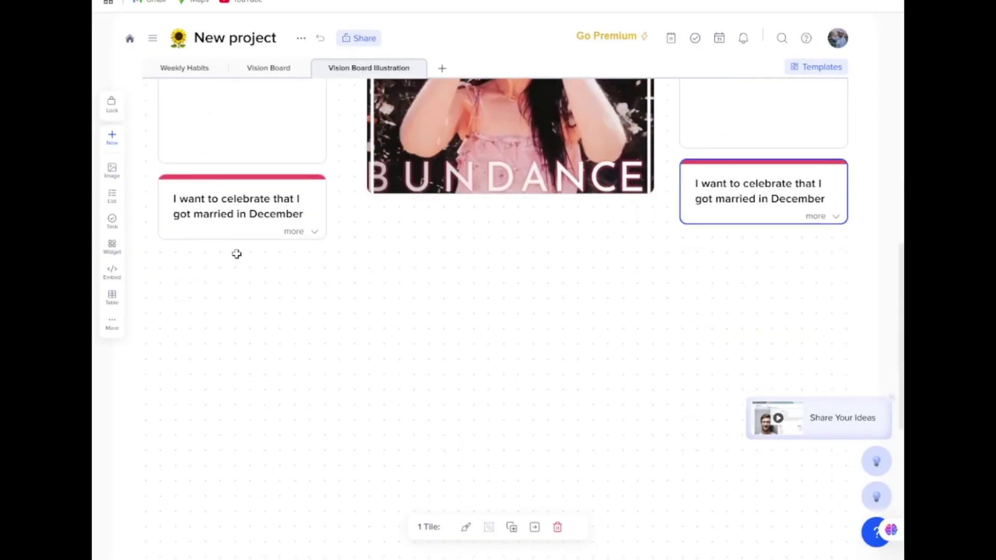
left_click(112, 271)
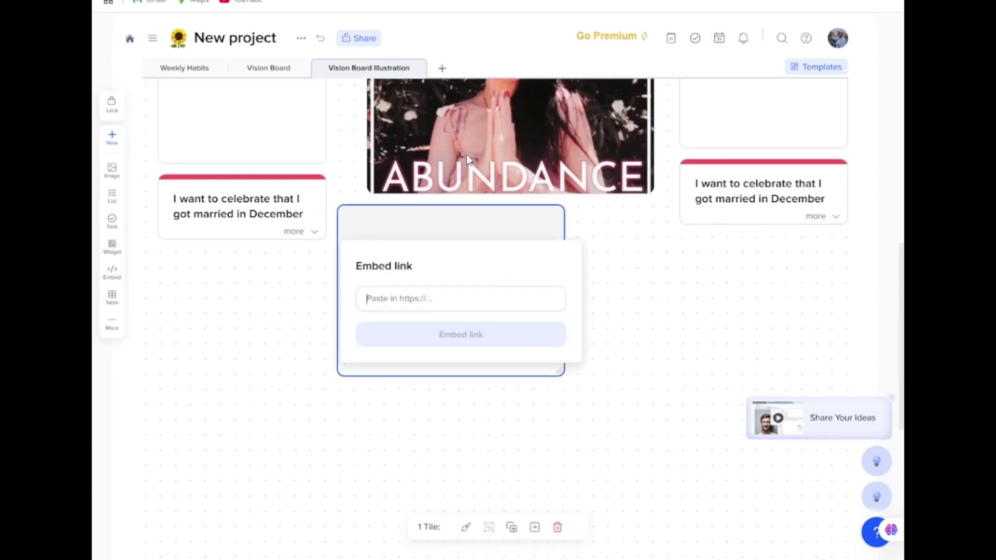
key("ctrl+v")
left_click(478, 336)
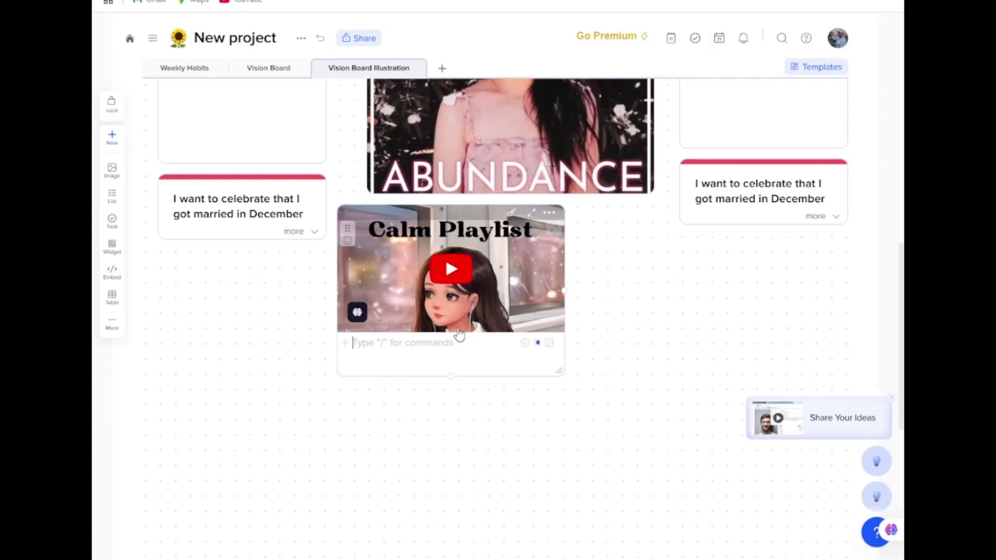
Step: Trim the video tile's height to fit the video, shift it under the GIF and enlarge it to nearly the GIF's width
left_click(451, 377)
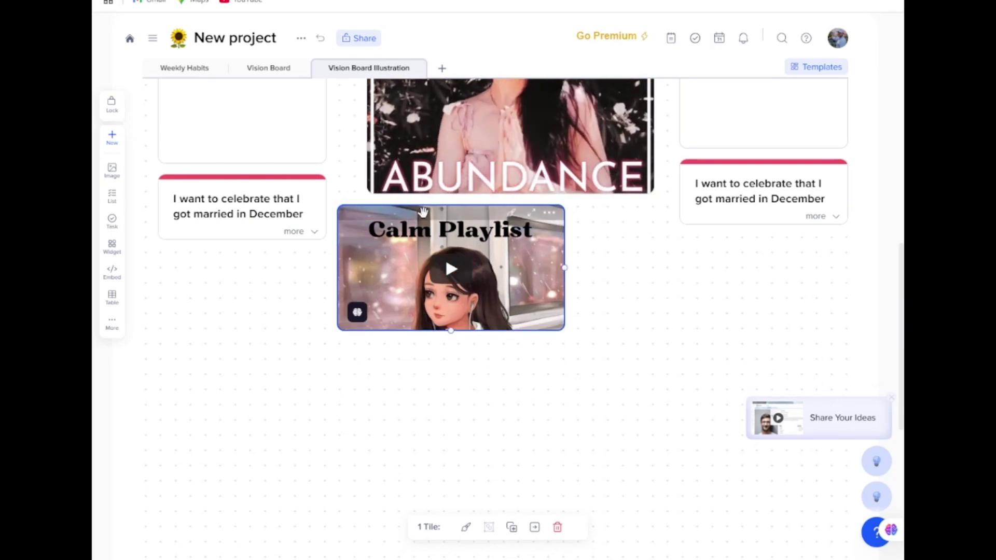
left_click_drag(422, 213, 483, 214)
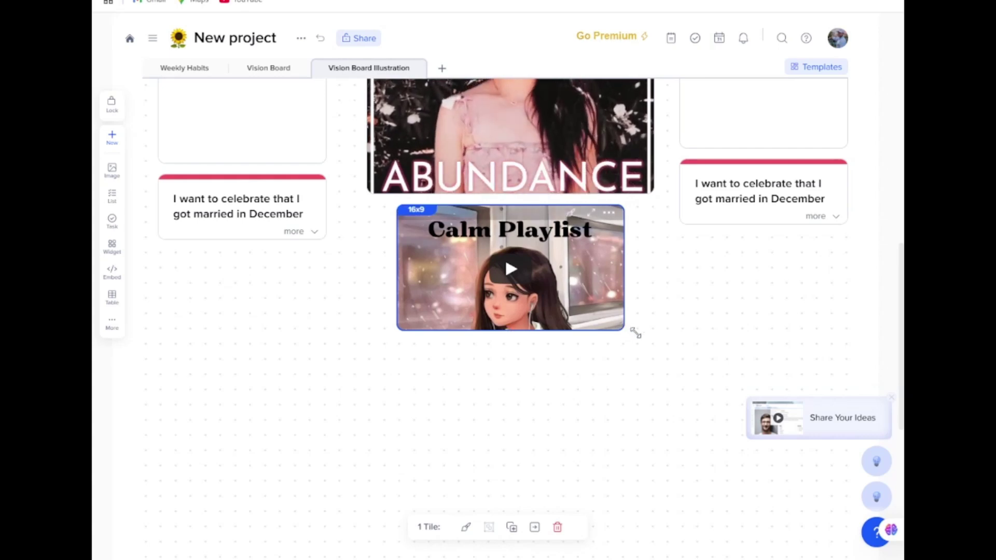
left_click_drag(636, 333, 655, 344)
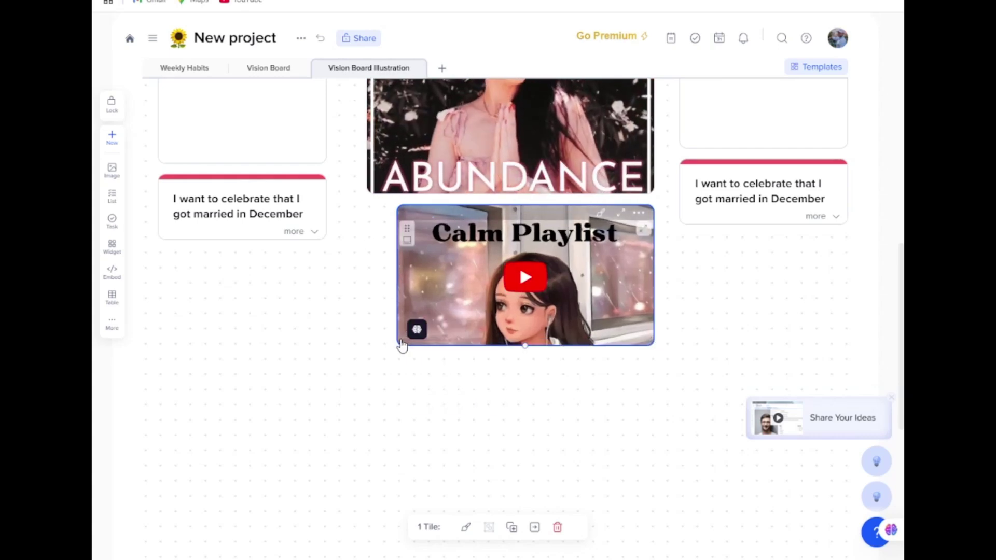
left_click_drag(395, 344, 387, 359)
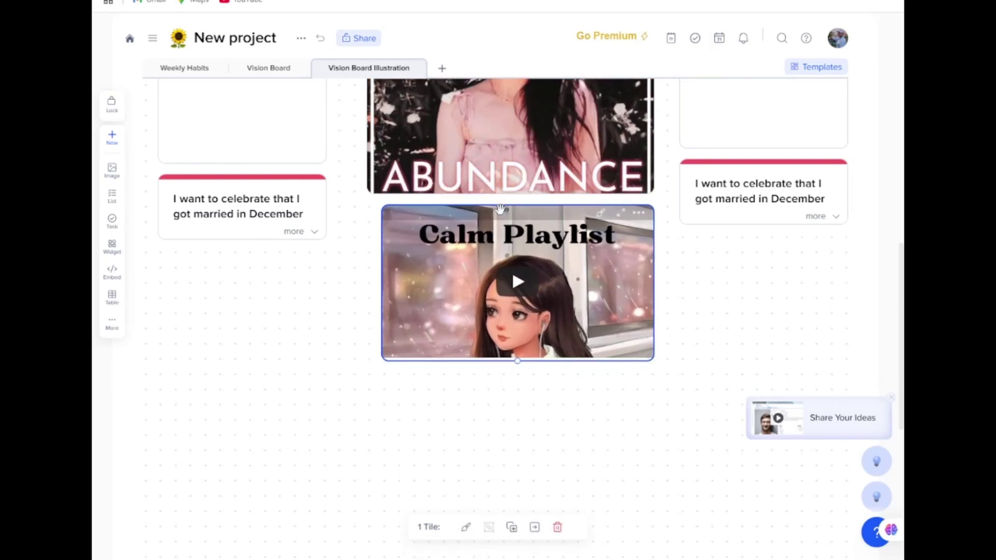
Step: Play the embedded playlist video and review the layout of the vision board around it
left_click(524, 294)
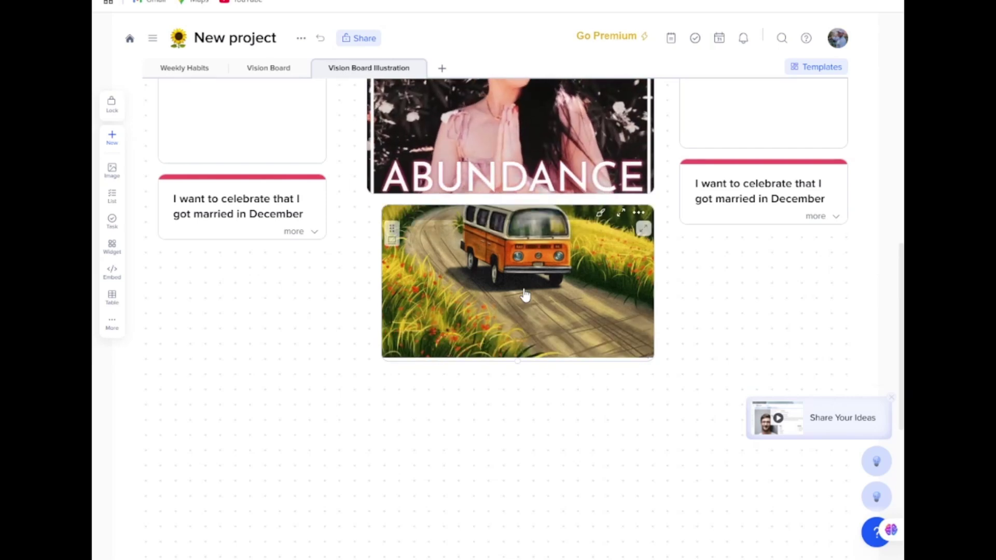
scroll(790, 295, "up", 4)
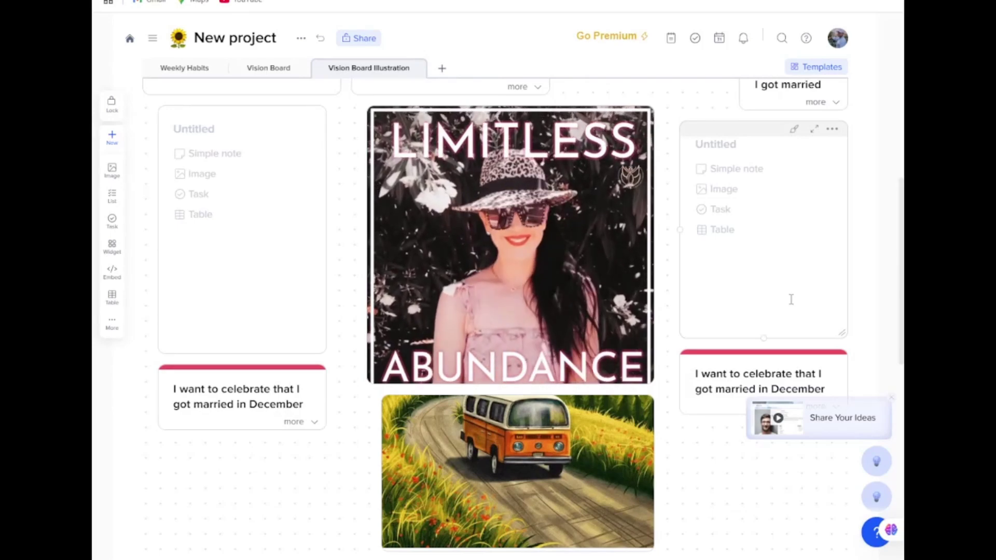
scroll(791, 299, "down", 4)
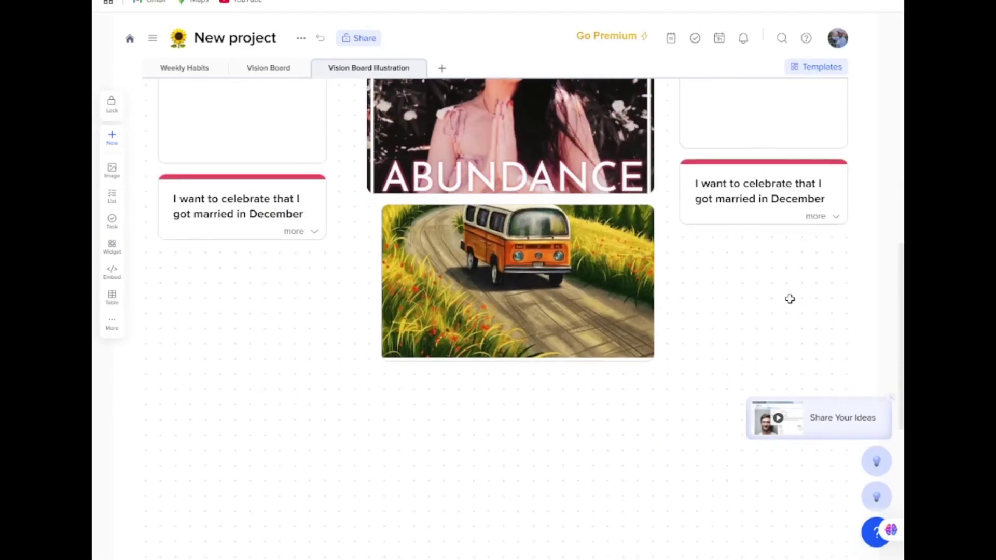
scroll(790, 300, "up", 4)
scroll(791, 299, "up", 3)
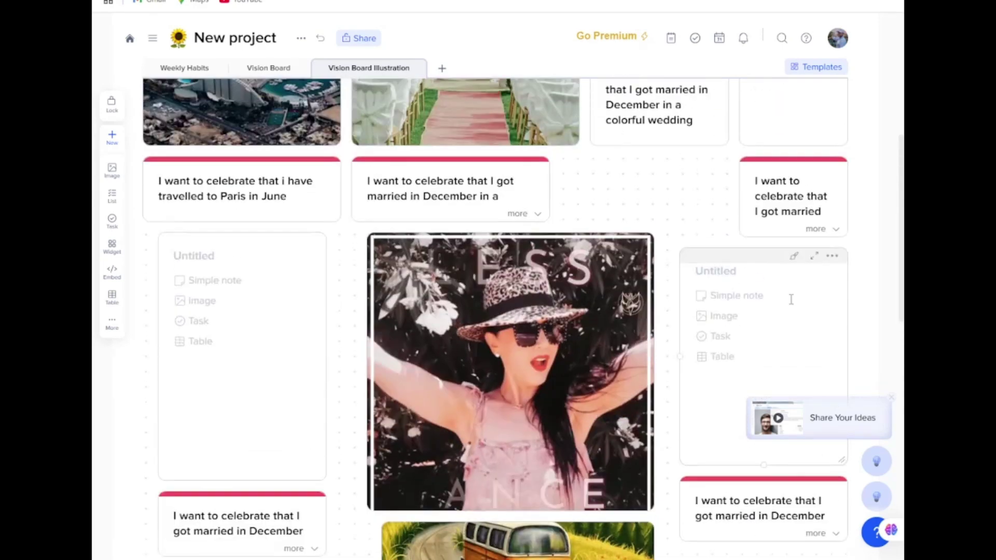
scroll(792, 299, "up", 4)
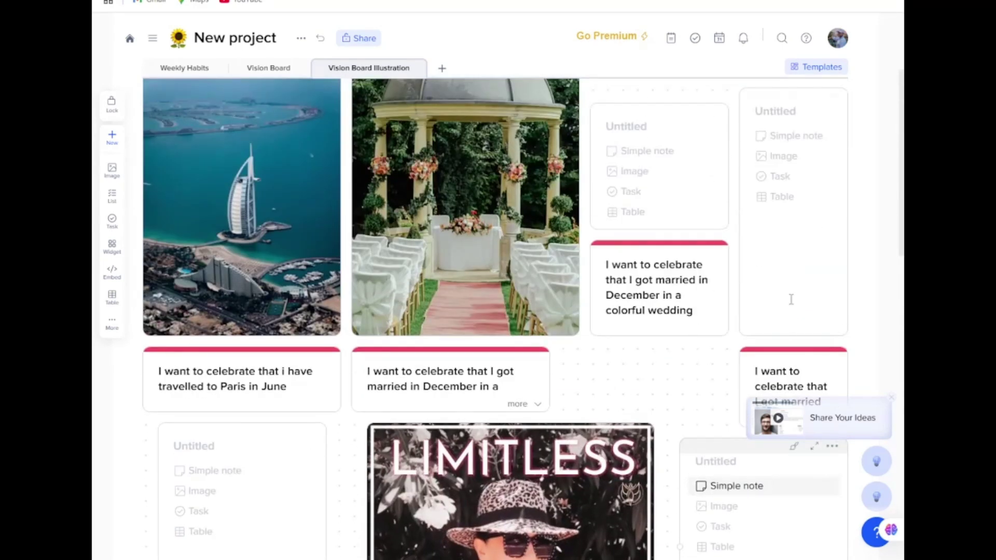
scroll(768, 261, "down", 8)
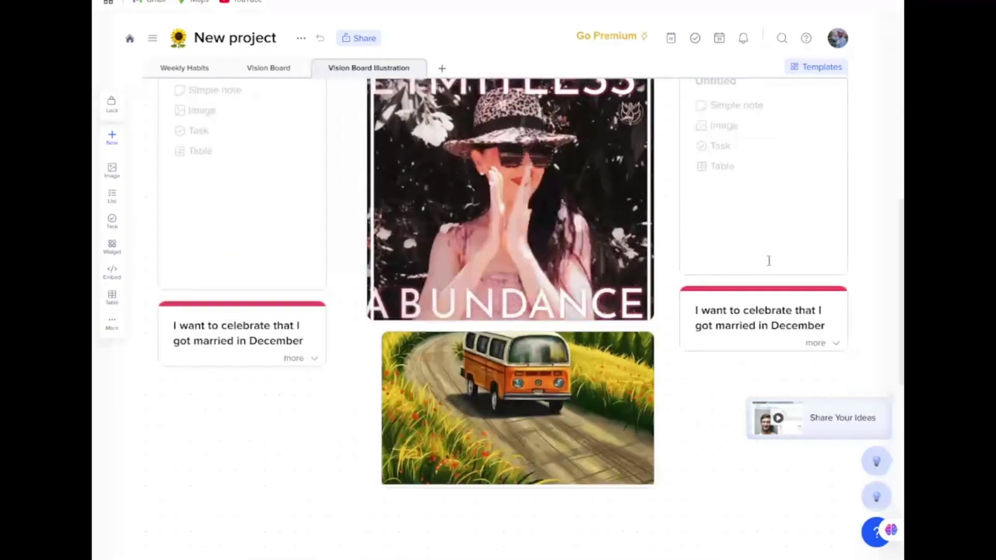
scroll(769, 261, "down", 5)
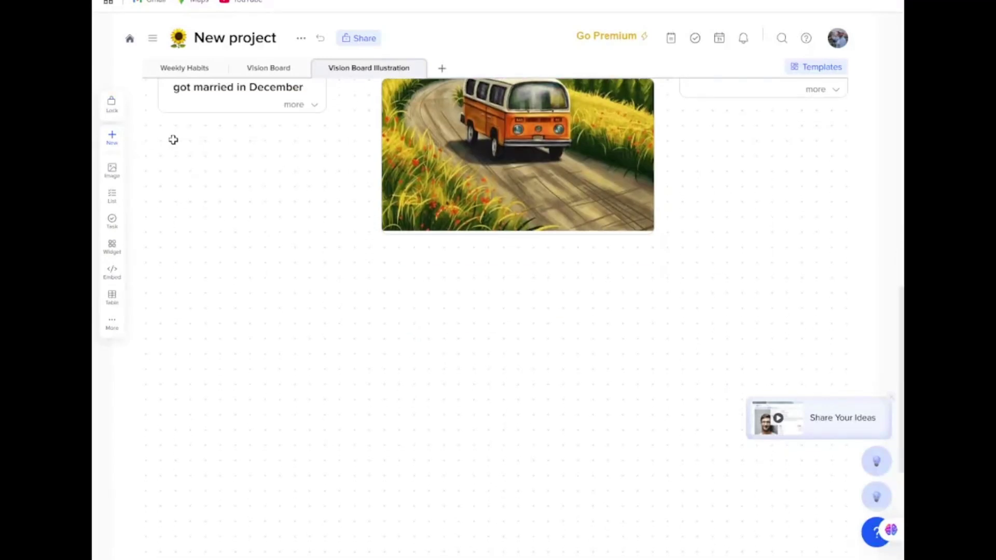
Step: Draw a blank tile beside the embedded video and another of about 20x10 below it
left_click_drag(375, 206, 399, 271)
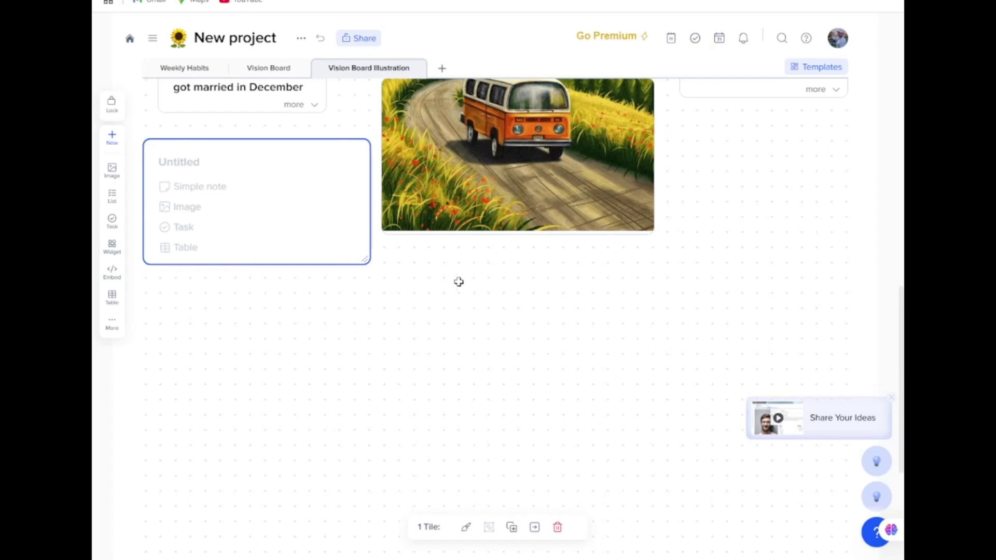
left_click_drag(648, 269, 708, 402)
left_click_drag(425, 341, 405, 341)
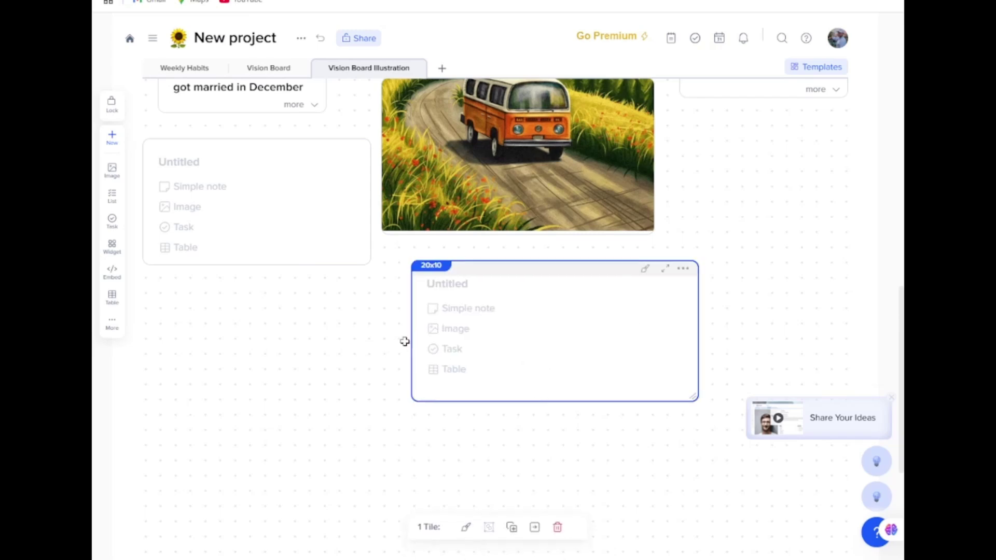
Step: Open the Vision Board page and look through its theme title, image tiles and coloured celebration captions
scroll(731, 300, "up", 5)
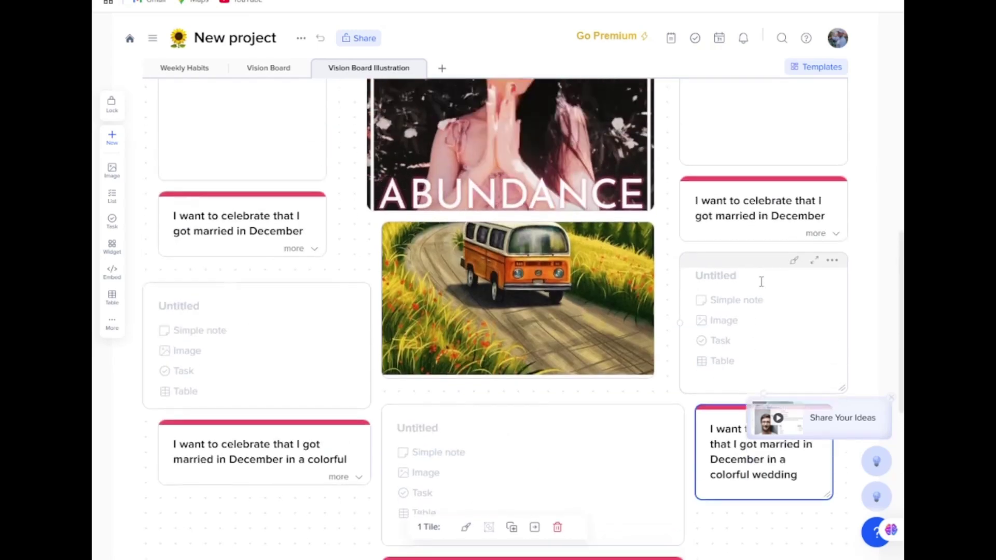
scroll(761, 282, "up", 4)
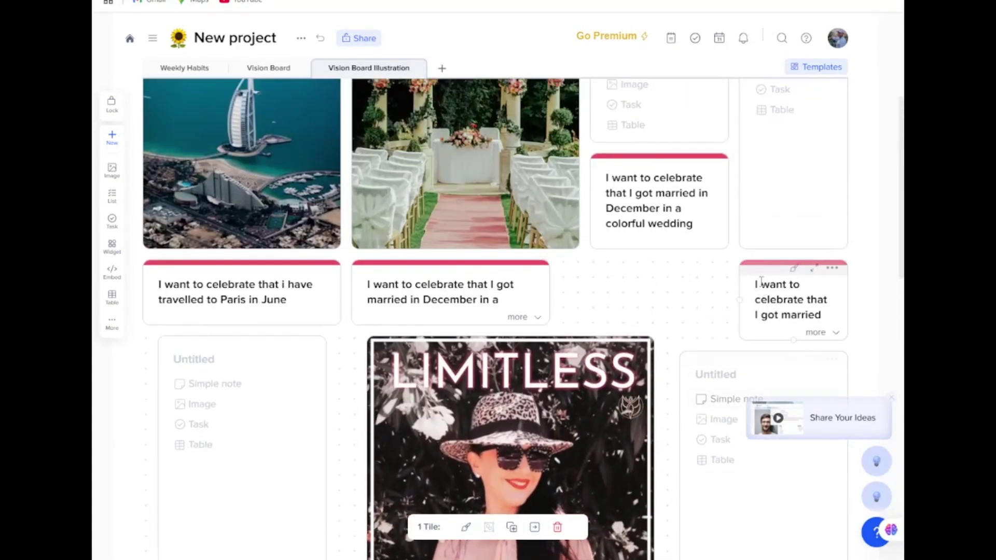
scroll(761, 288, "up", 5)
left_click(268, 112)
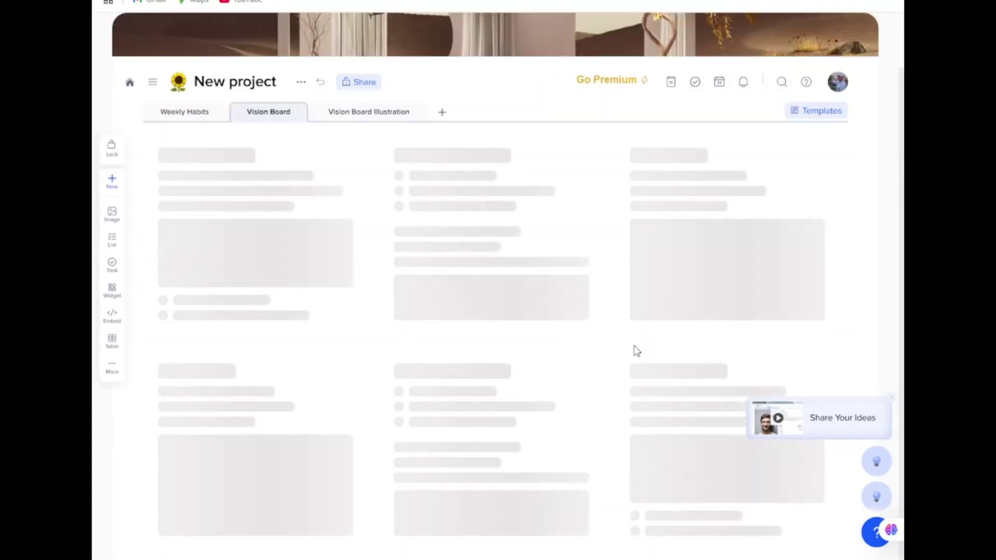
scroll(636, 347, "down", 5)
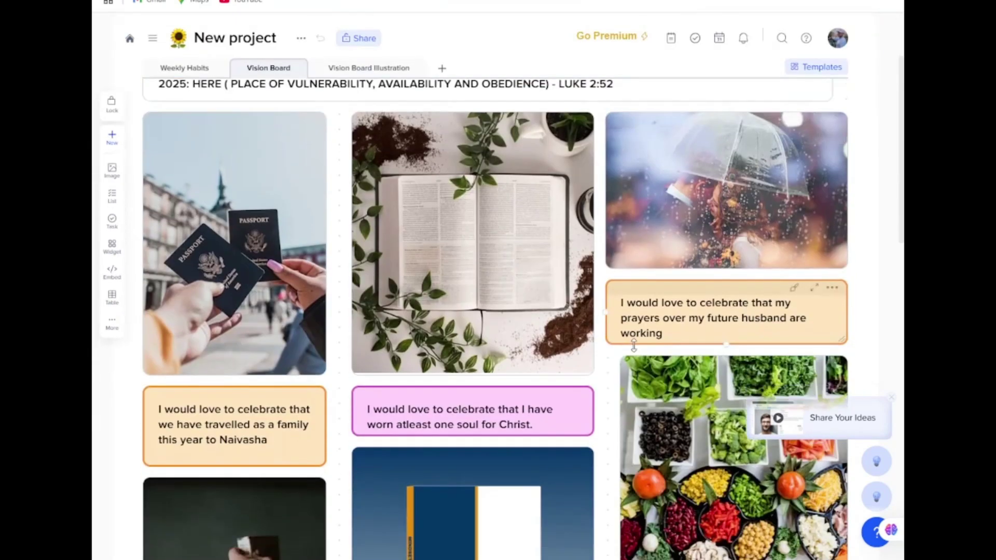
scroll(633, 345, "down", 7)
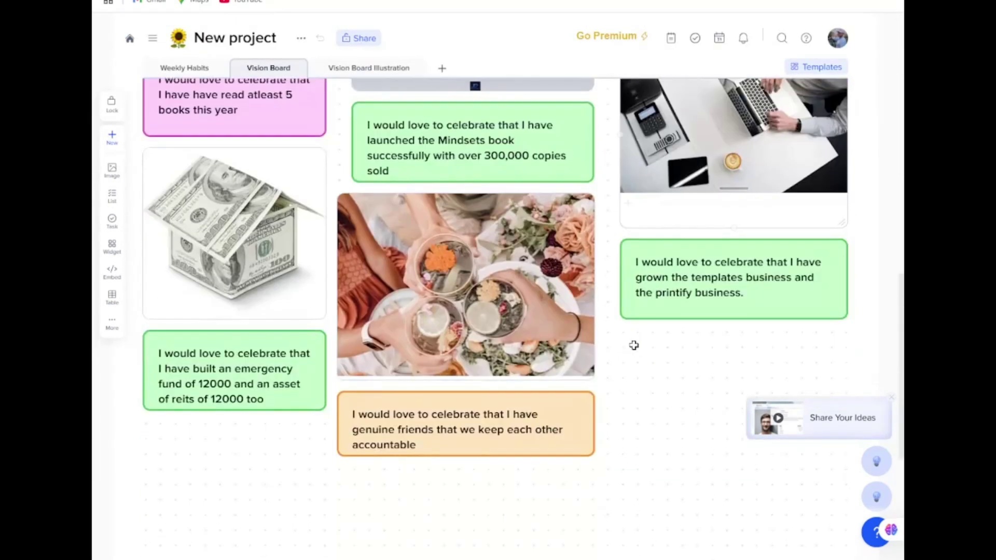
scroll(634, 345, "up", 3)
scroll(633, 344, "up", 10)
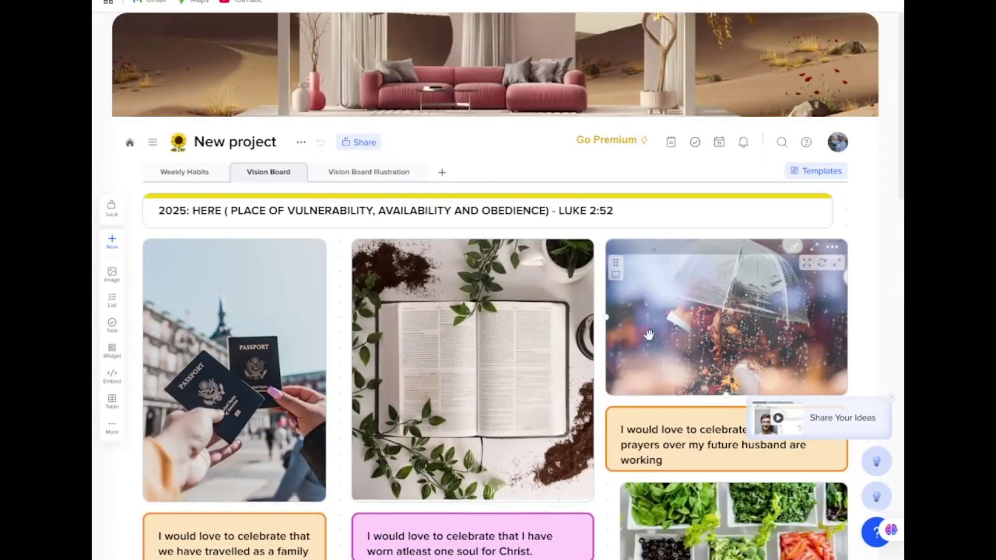
scroll(649, 334, "down", 3)
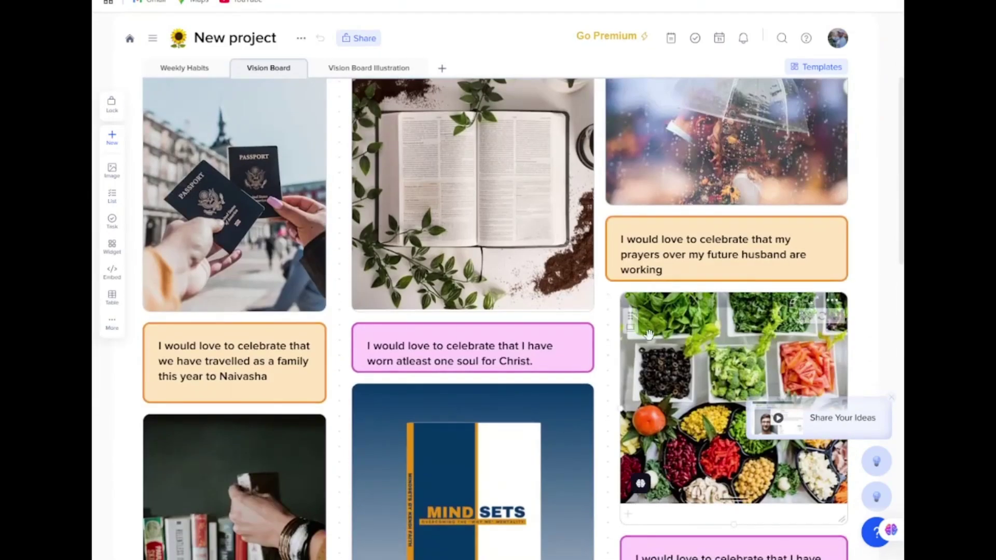
scroll(649, 334, "down", 4)
scroll(651, 337, "down", 3)
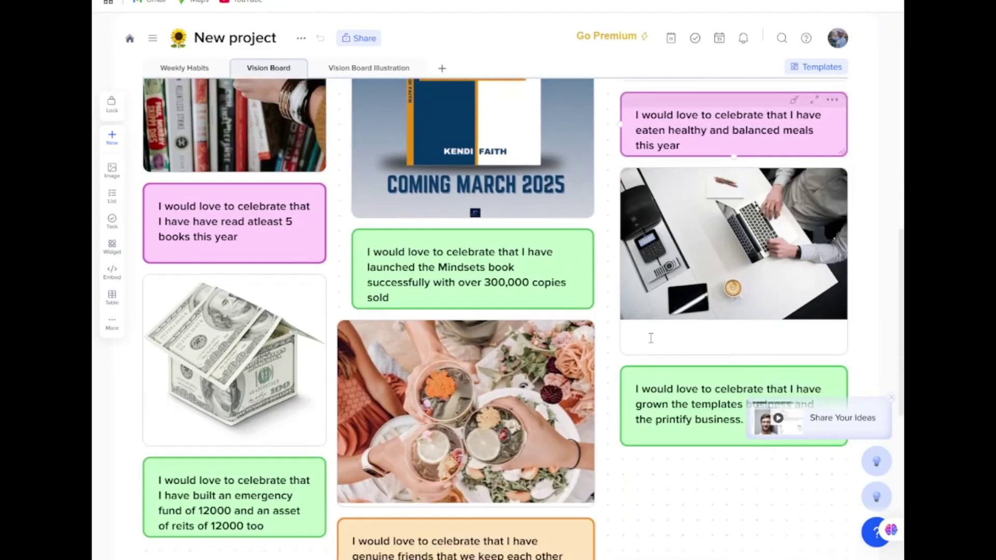
scroll(651, 337, "down", 3)
scroll(649, 337, "up", 9)
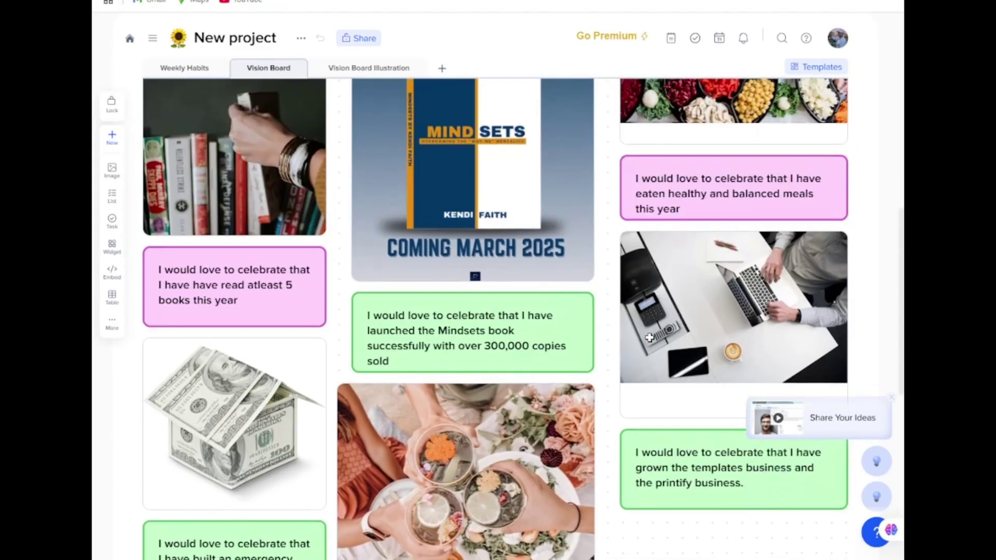